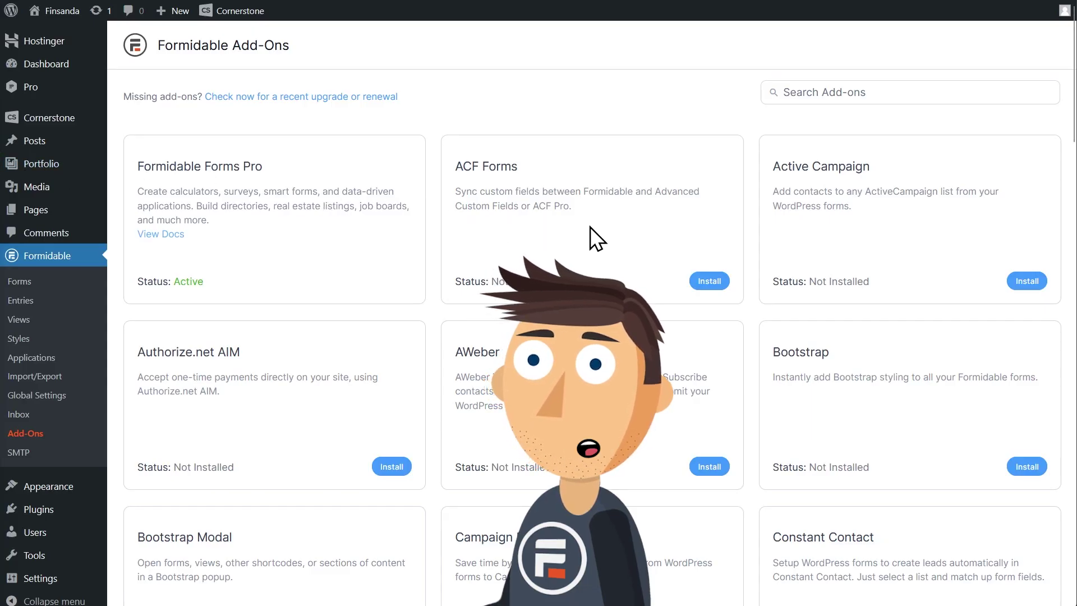
{"action": "scroll", "coordinate": [590, 227], "scroll_direction": "down", "scroll_amount": 3}
{"action": "scroll", "coordinate": [590, 226], "scroll_direction": "down", "scroll_amount": 2}
{"action": "scroll", "coordinate": [591, 227], "scroll_direction": "down", "scroll_amount": 4}
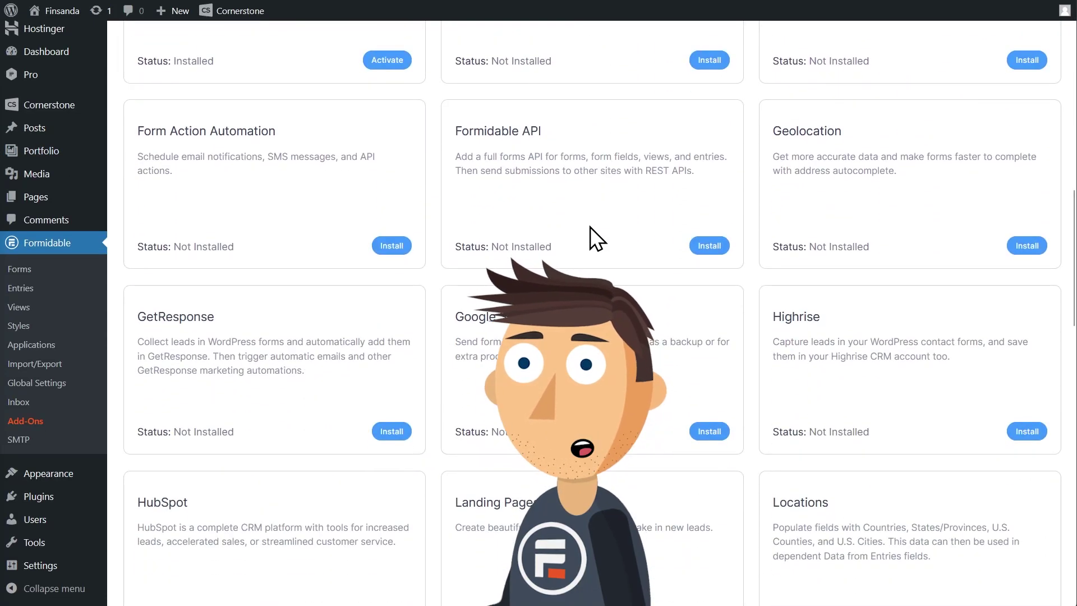
{"action": "scroll", "coordinate": [590, 226], "scroll_direction": "down", "scroll_amount": 2}
{"action": "scroll", "coordinate": [590, 227], "scroll_direction": "down", "scroll_amount": 2}
{"action": "scroll", "coordinate": [590, 227], "scroll_direction": "down", "scroll_amount": 2}
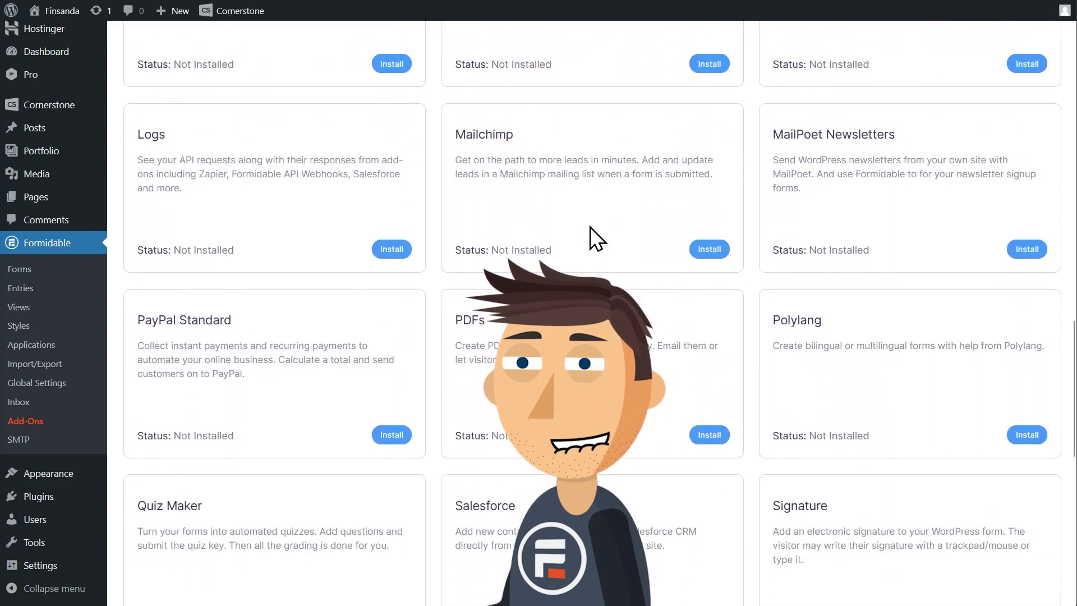
{"action": "scroll", "coordinate": [590, 226], "scroll_direction": "down", "scroll_amount": 1}
- Install the PDFs add-on and install and activate the Visual Views add-on
{"action": "left_click", "coordinate": [704, 351]}
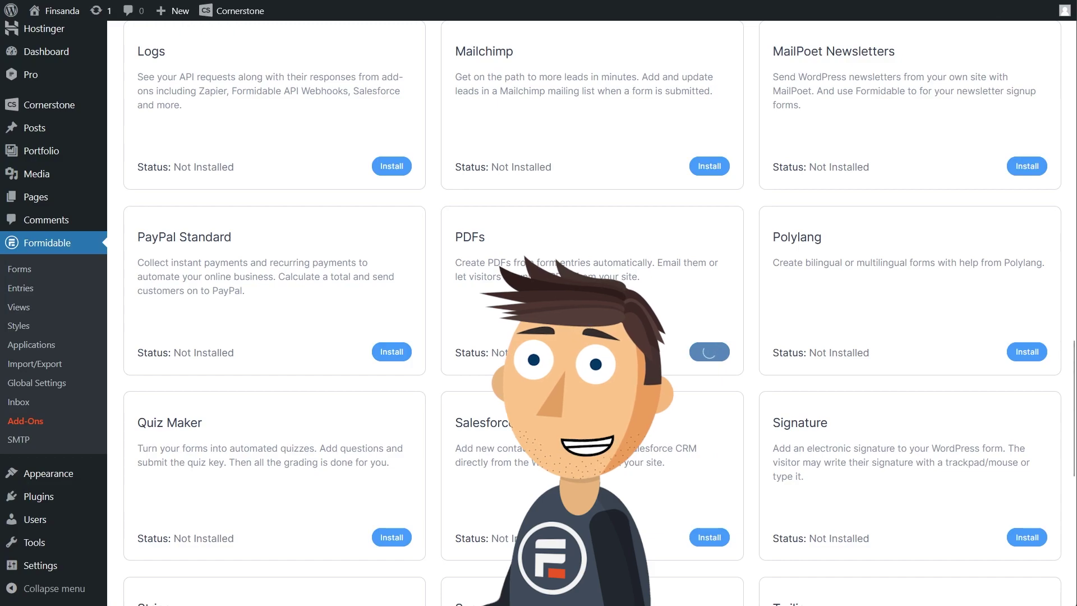
{"action": "scroll", "coordinate": [980, 397], "scroll_direction": "down", "scroll_amount": 5}
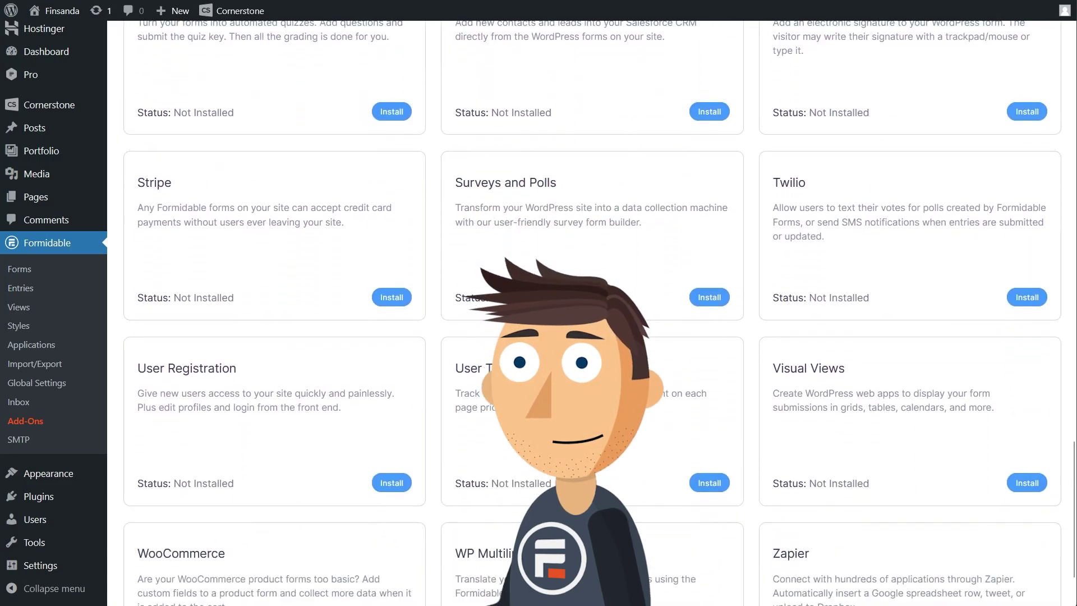
{"action": "left_click", "coordinate": [1025, 412]}
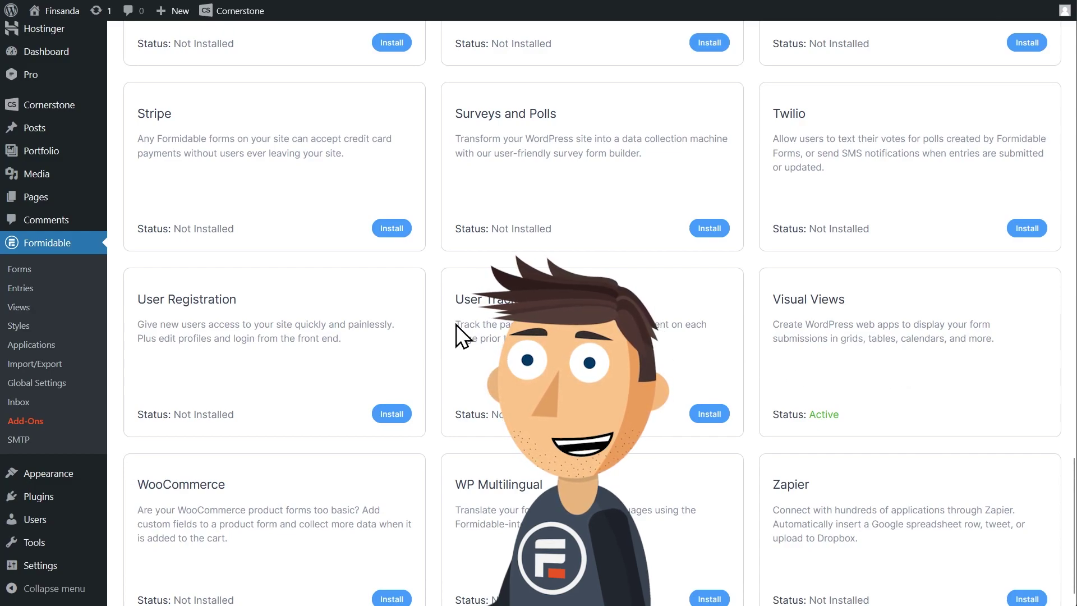
- Search the application templates for 'product' and preview Product Review and Purchase
{"action": "left_click", "coordinate": [57, 356]}
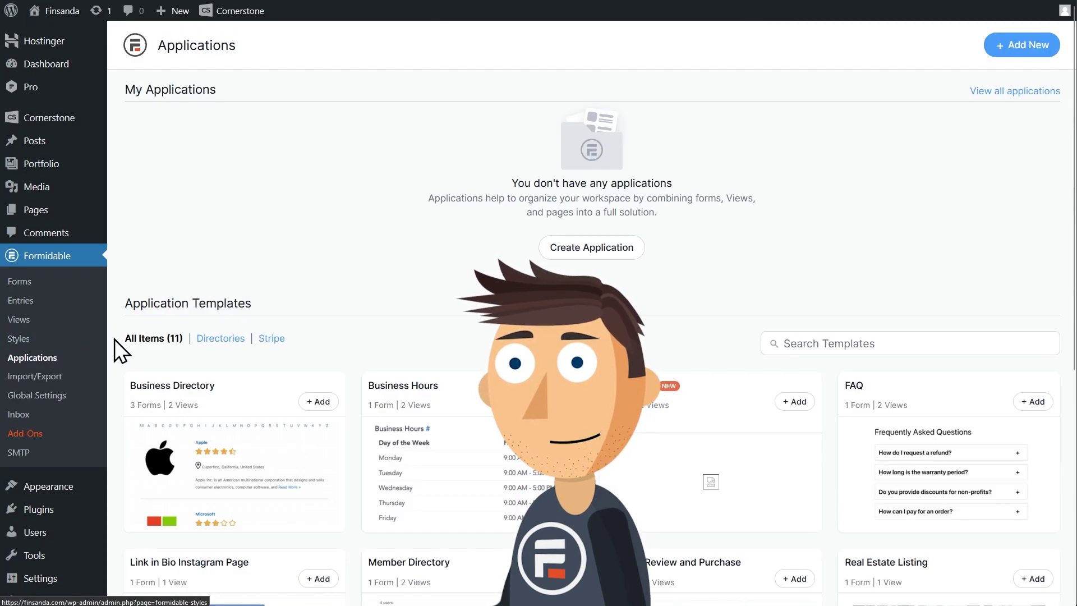
{"action": "left_click", "coordinate": [774, 342]}
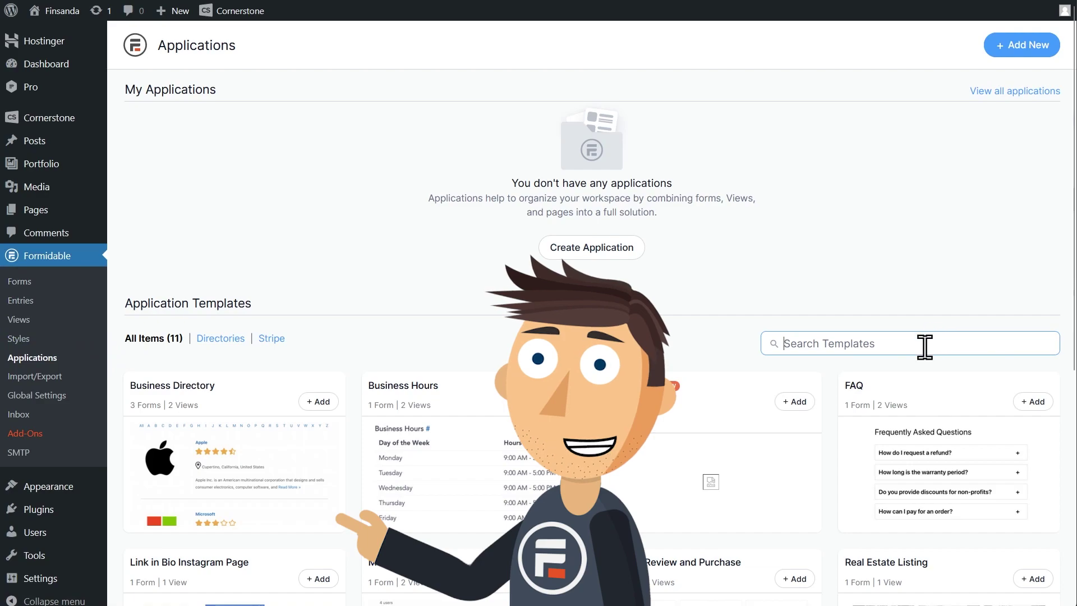
{"action": "type", "text": "product"}
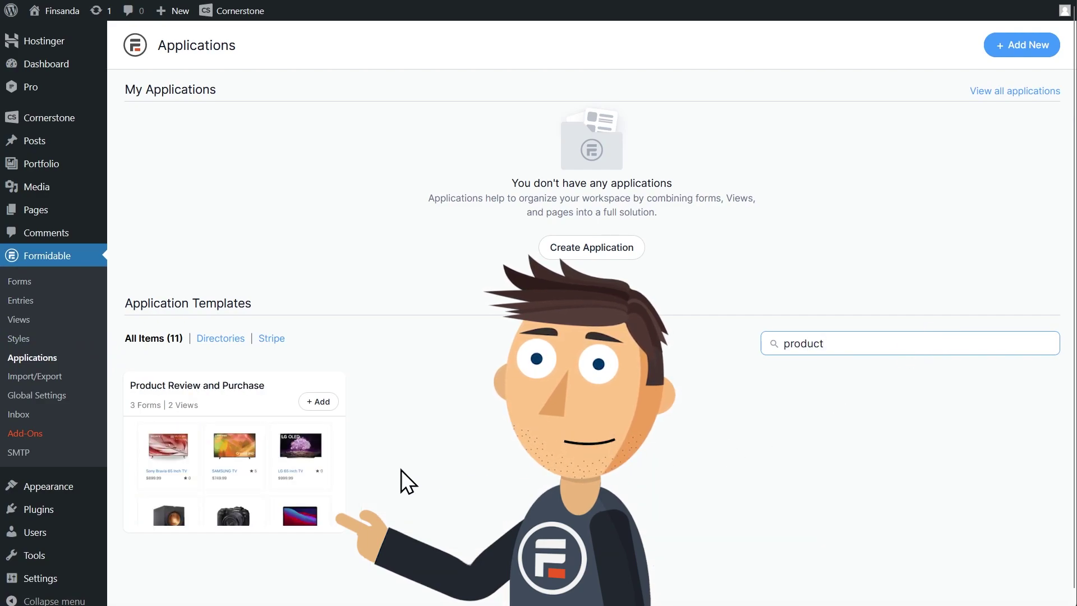
{"action": "left_click", "coordinate": [316, 402]}
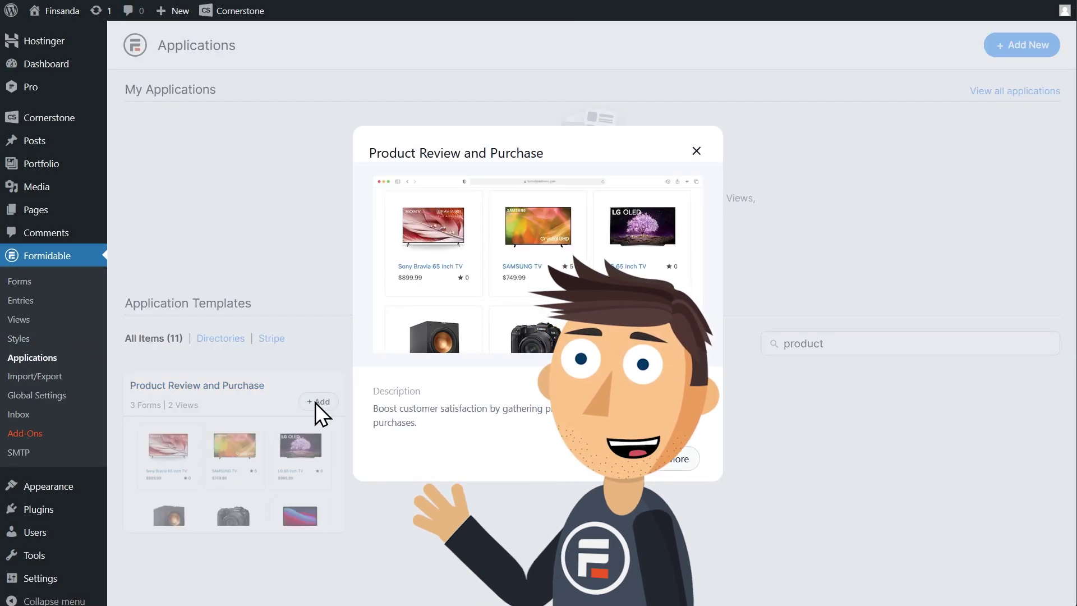
{"action": "scroll", "coordinate": [464, 371], "scroll_direction": "down", "scroll_amount": 2}
{"action": "scroll", "coordinate": [421, 446], "scroll_direction": "down", "scroll_amount": 3}
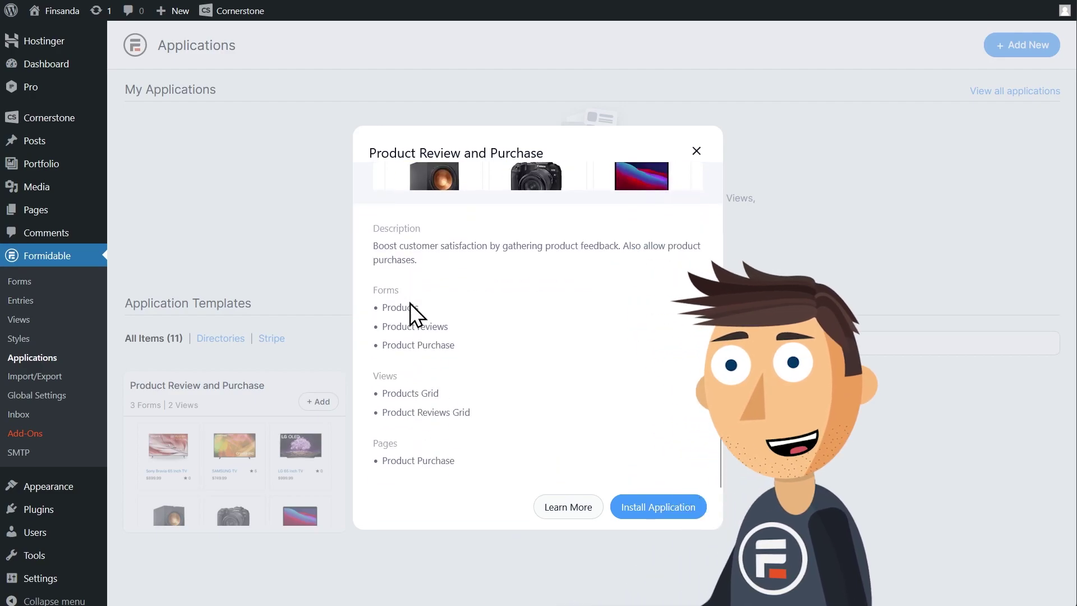
- Install the template as an application under its default name and open it
{"action": "left_click", "coordinate": [658, 507]}
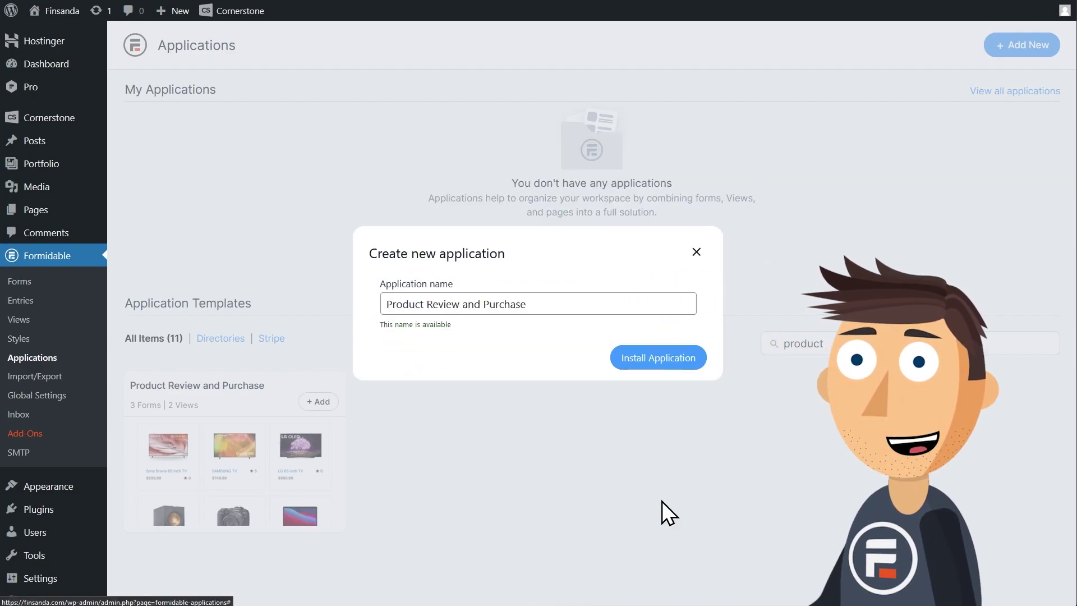
{"action": "left_click", "coordinate": [650, 360]}
{"action": "left_click", "coordinate": [646, 412]}
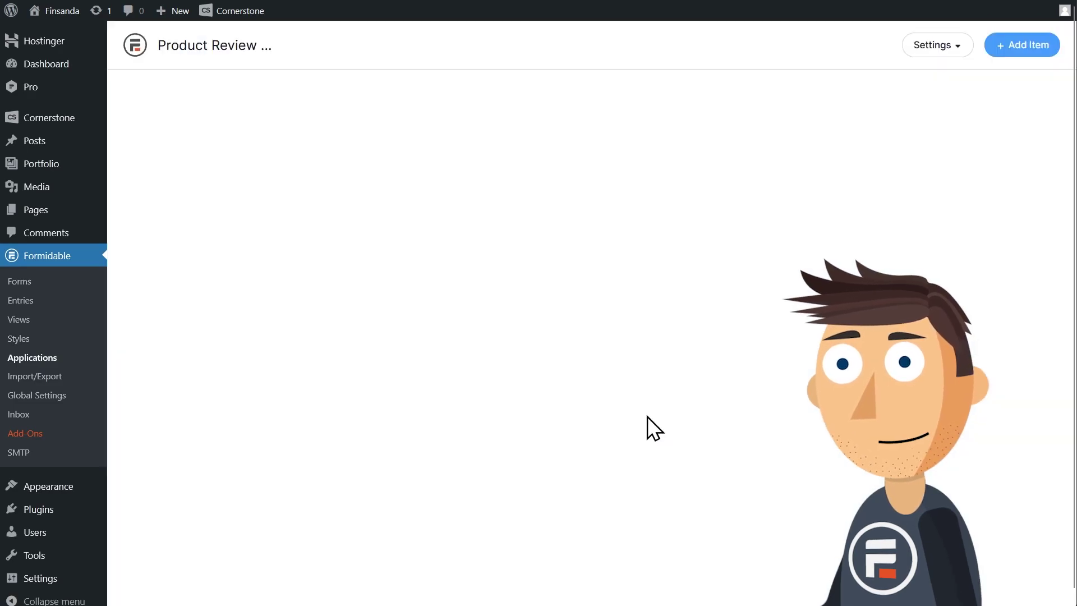
{"action": "mouse_move", "coordinate": [186, 235]}
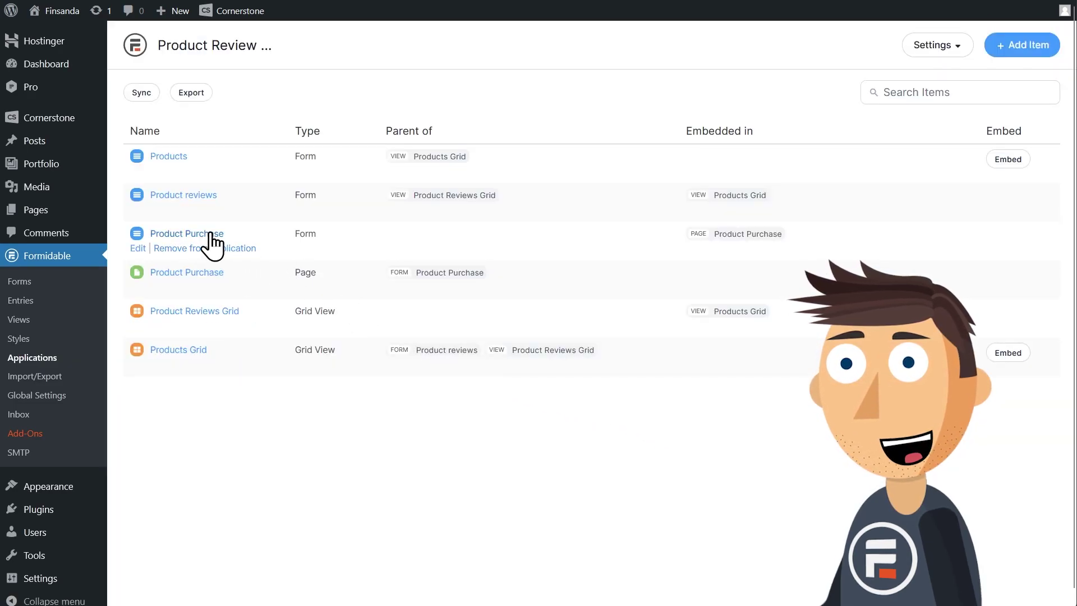
- Open the application's Product Purchase form in the form builder
{"action": "left_click", "coordinate": [210, 235]}
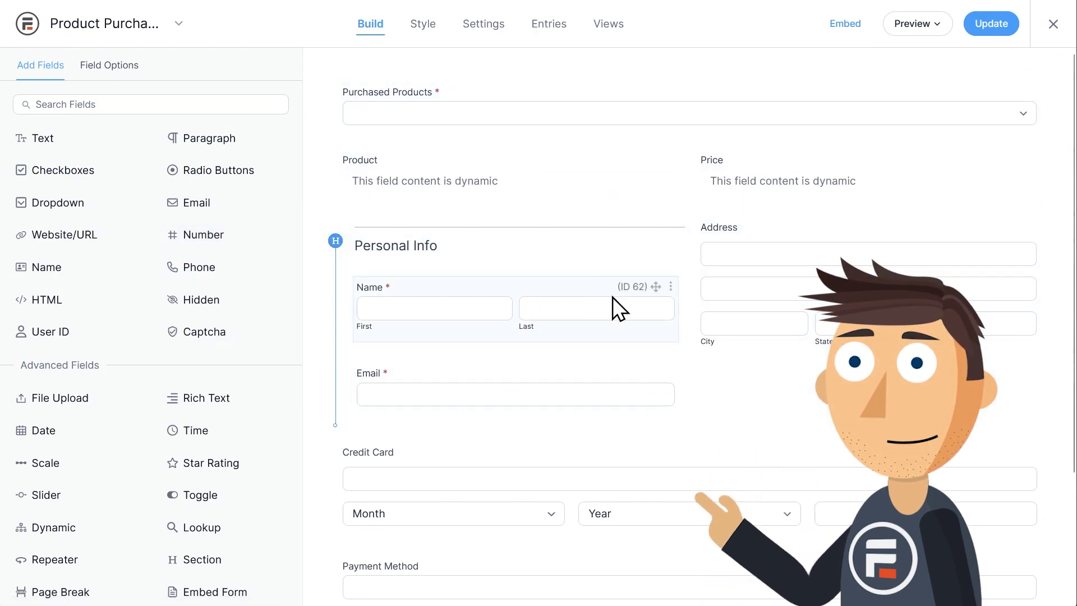
{"action": "scroll", "coordinate": [758, 297], "scroll_direction": "down", "scroll_amount": 2}
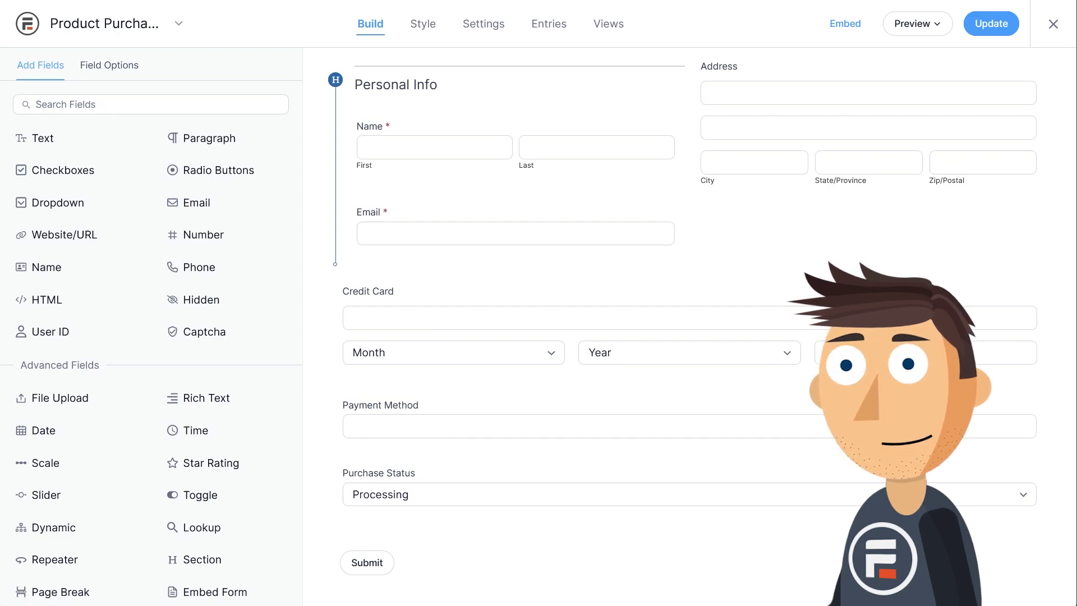
- Create a Grid view named Order PDF using entries from the Product Purchase form
{"action": "left_click", "coordinate": [623, 26]}
{"action": "left_click", "coordinate": [1004, 61]}
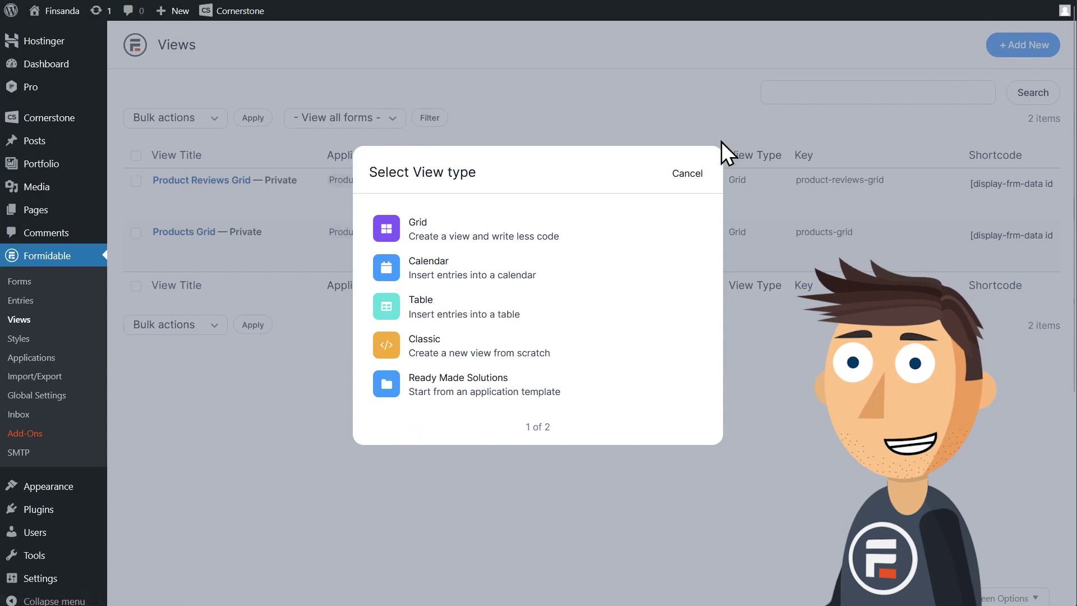
{"action": "left_click", "coordinate": [499, 233]}
{"action": "type", "text": "Order"}
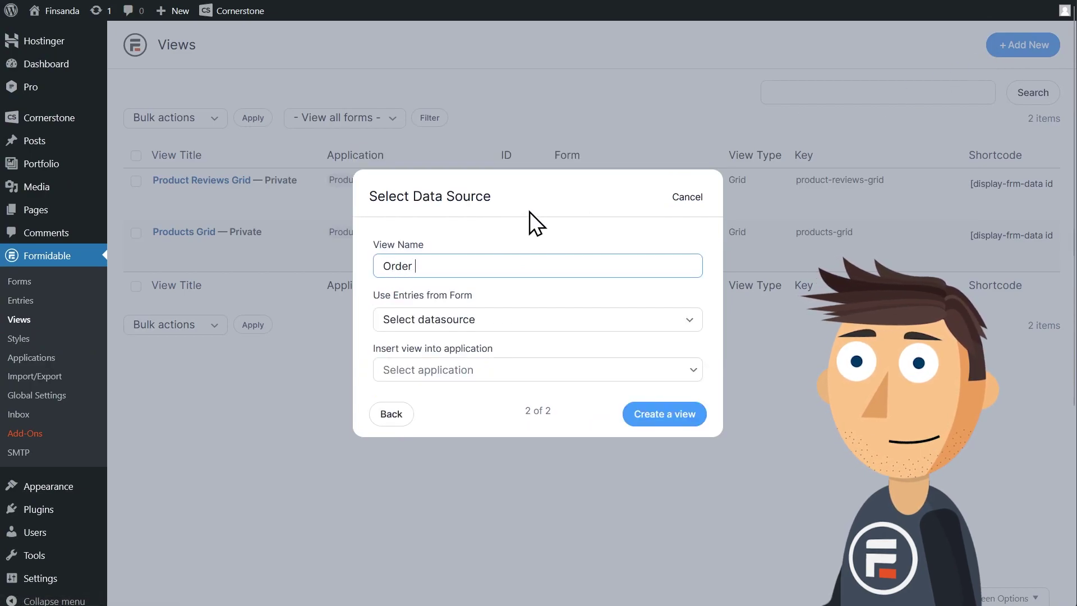
{"action": "type", "text": " PDF"}
{"action": "left_click", "coordinate": [441, 324]}
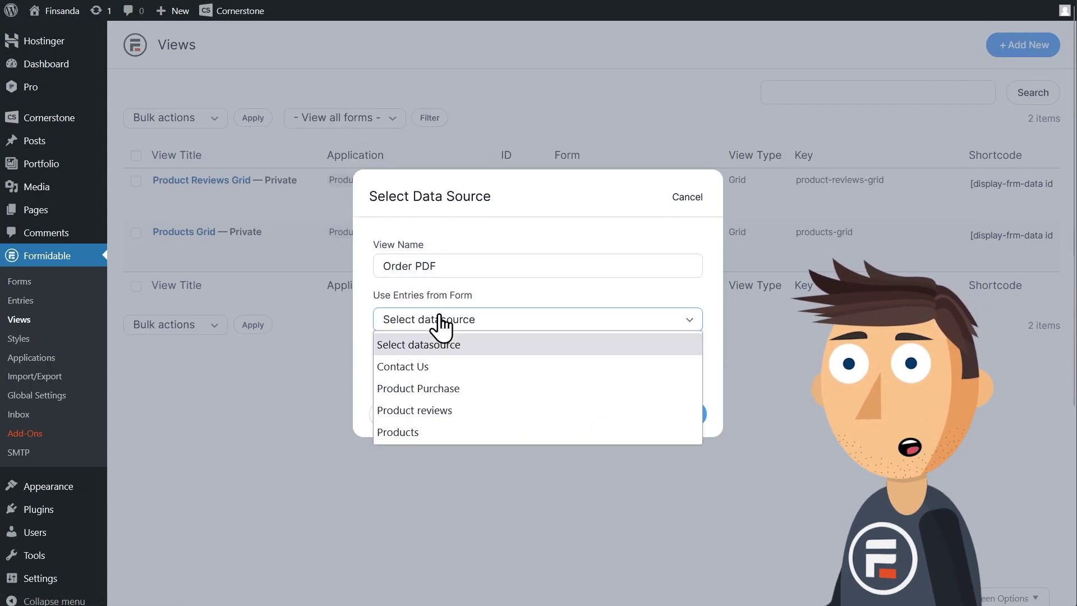
{"action": "left_click", "coordinate": [466, 390]}
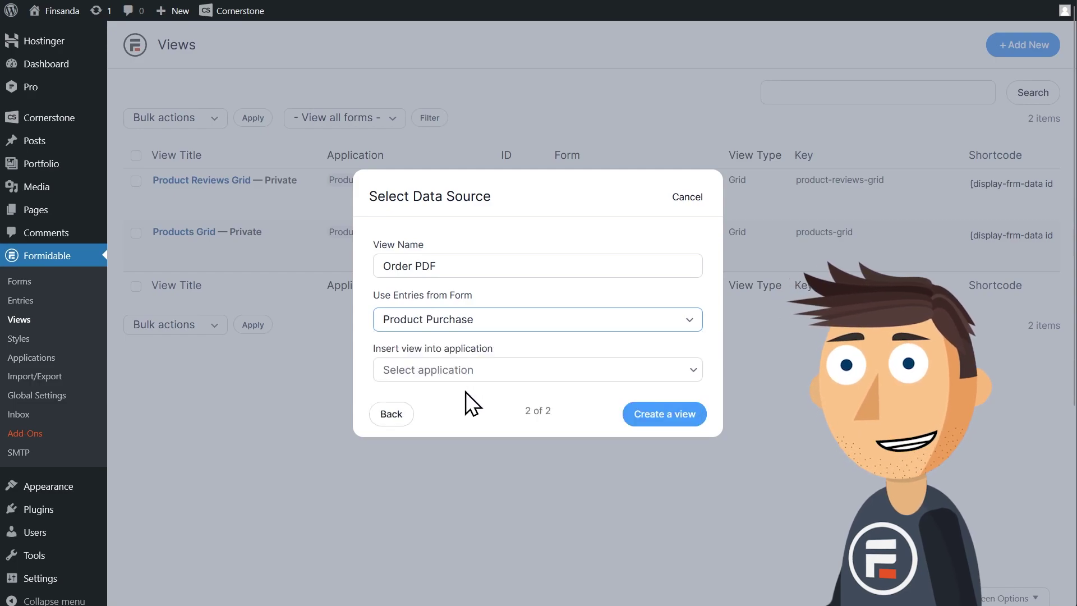
{"action": "left_click", "coordinate": [663, 420]}
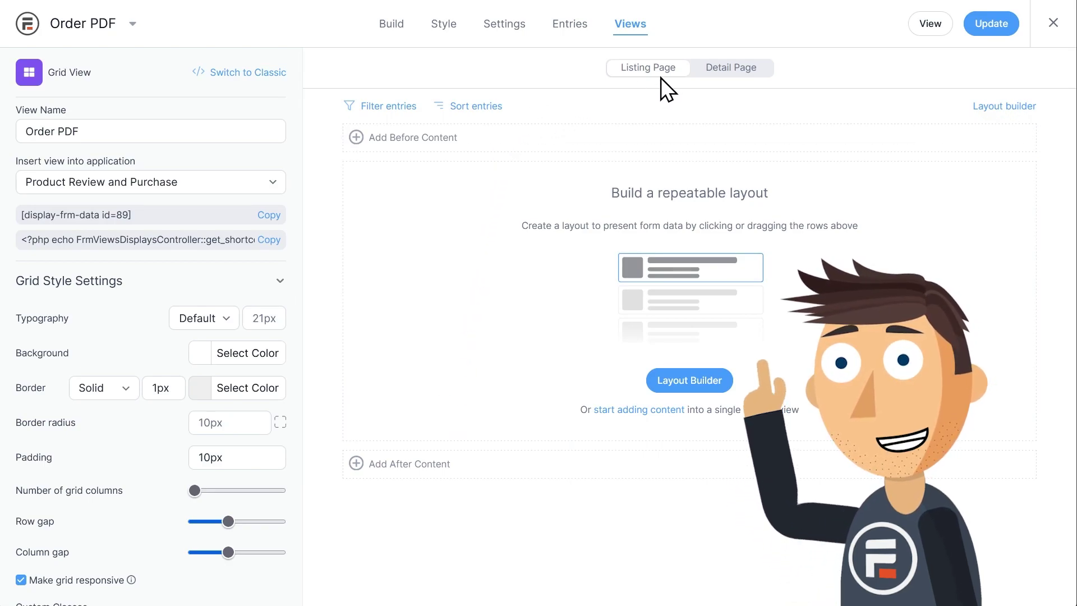
- Start the Detail Page layout with a two-column row whose left column is split into two stacked rows
{"action": "left_click", "coordinate": [746, 73]}
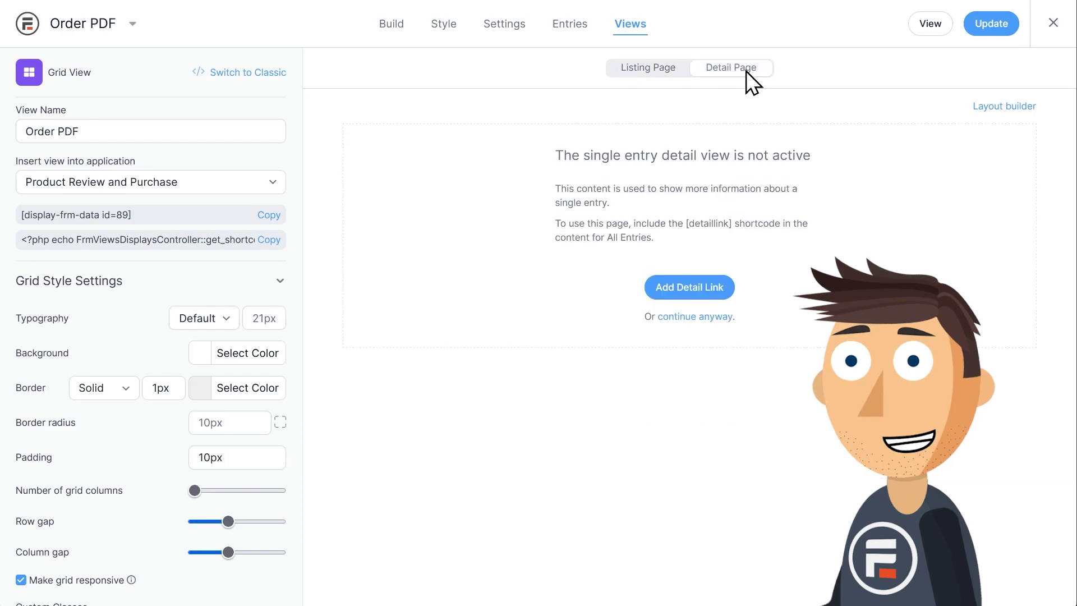
{"action": "left_click", "coordinate": [678, 317]}
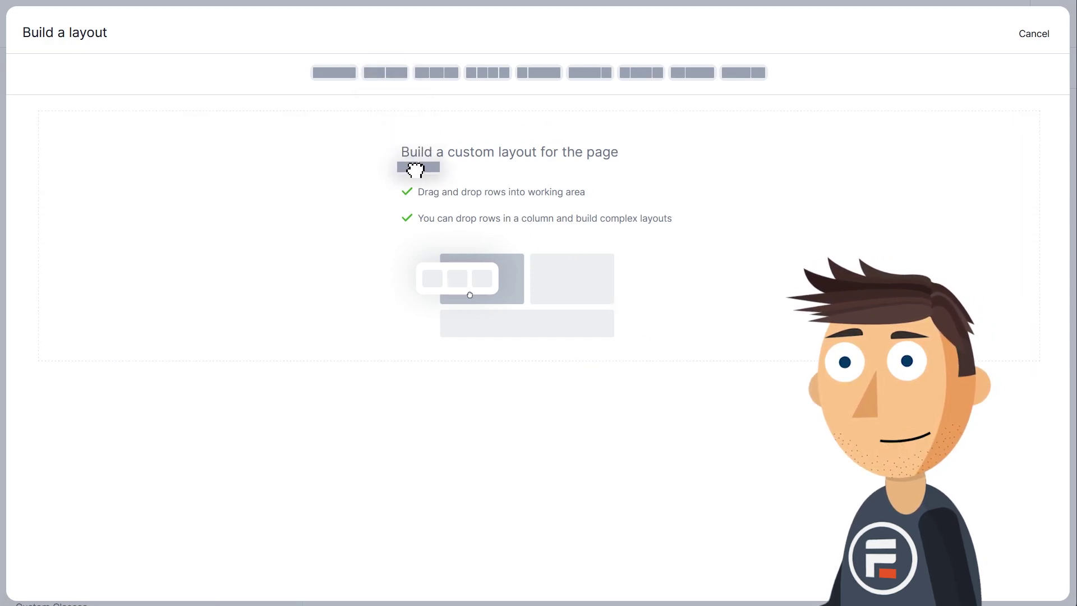
{"action": "left_click_drag", "start_coordinate": [381, 70], "coordinate": [420, 181]}
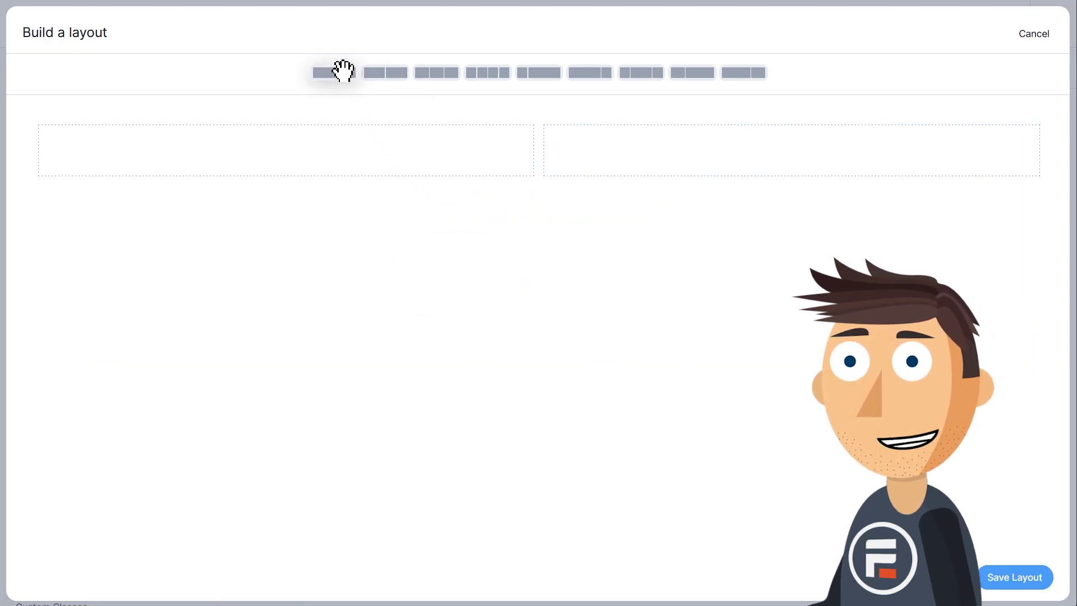
{"action": "left_click_drag", "start_coordinate": [344, 71], "coordinate": [352, 153]}
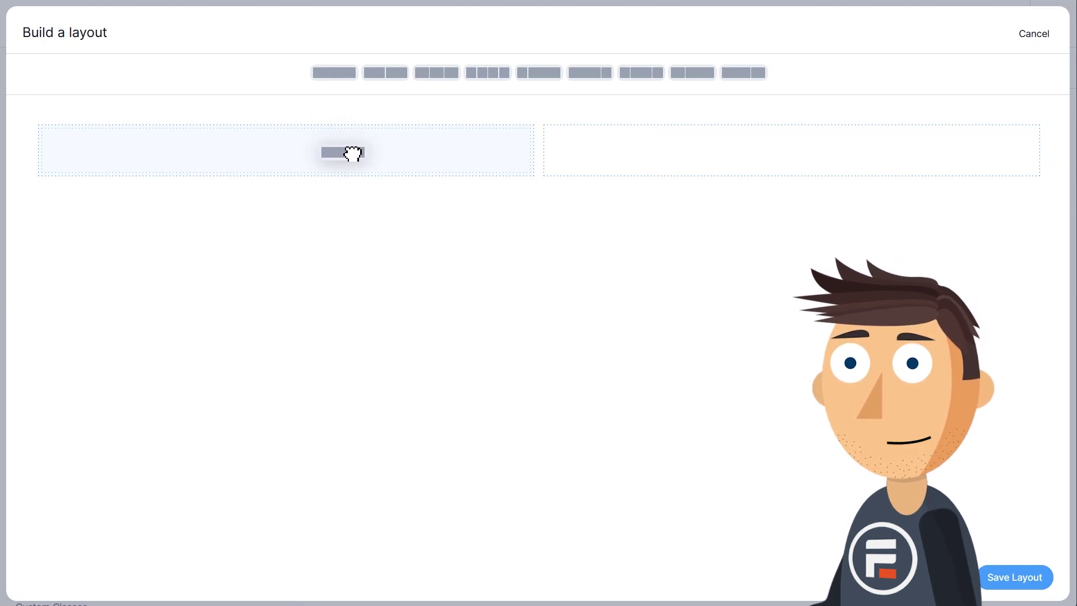
{"action": "left_click_drag", "start_coordinate": [352, 153], "coordinate": [354, 144]}
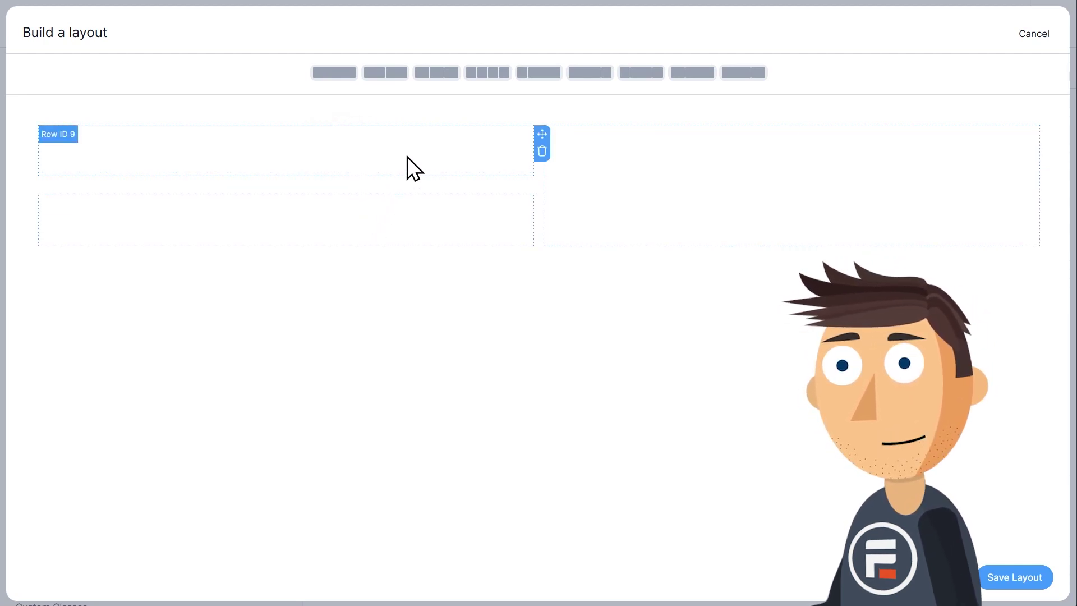
- Add two full-width rows below the columns and save the detail page layout
{"action": "left_click_drag", "start_coordinate": [337, 70], "coordinate": [360, 257]}
{"action": "left_click_drag", "start_coordinate": [341, 72], "coordinate": [346, 327]}
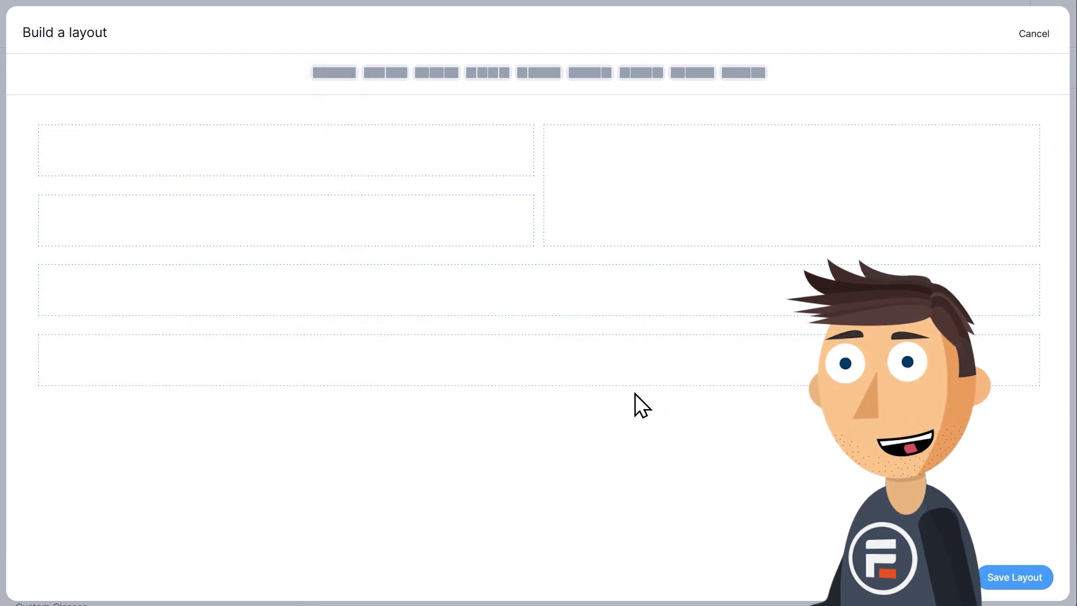
{"action": "left_click", "coordinate": [986, 579]}
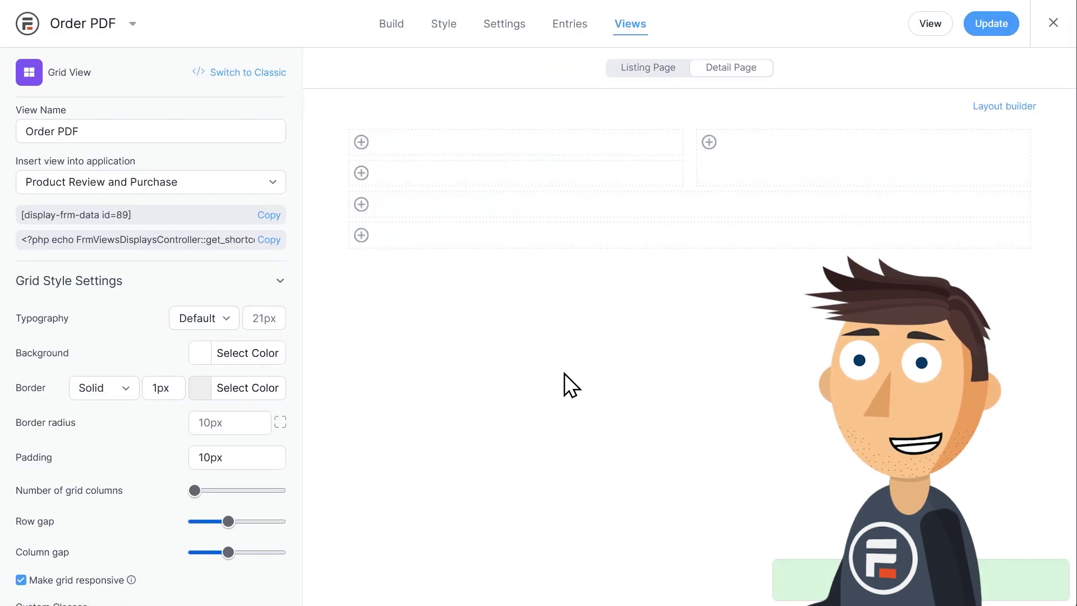
{"action": "mouse_move", "coordinate": [516, 142]}
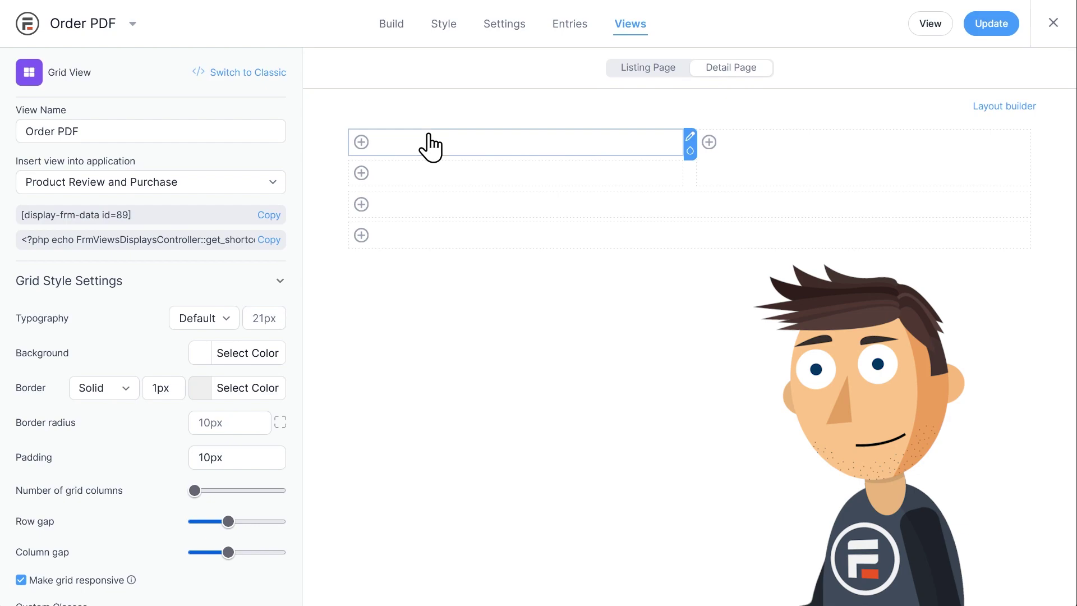
- Insert the Name, Address and Email fields into the top-left, top-right and left-middle cells
{"action": "left_click", "coordinate": [430, 145]}
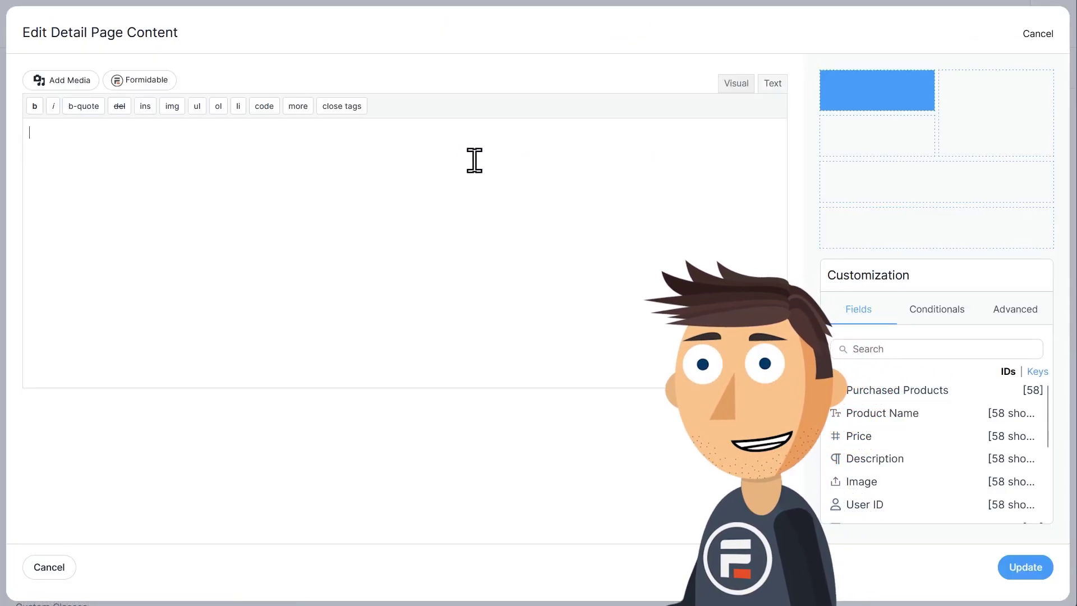
{"action": "scroll", "coordinate": [928, 457], "scroll_direction": "down", "scroll_amount": 3}
{"action": "scroll", "coordinate": [878, 416], "scroll_direction": "down", "scroll_amount": 2}
{"action": "left_click", "coordinate": [874, 401]}
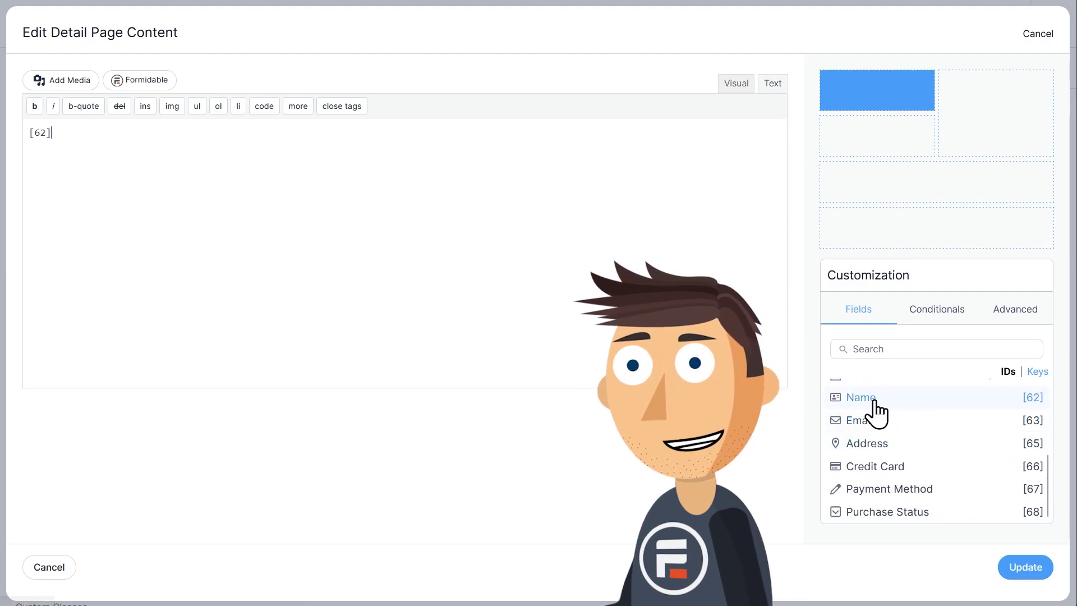
{"action": "left_click", "coordinate": [970, 101]}
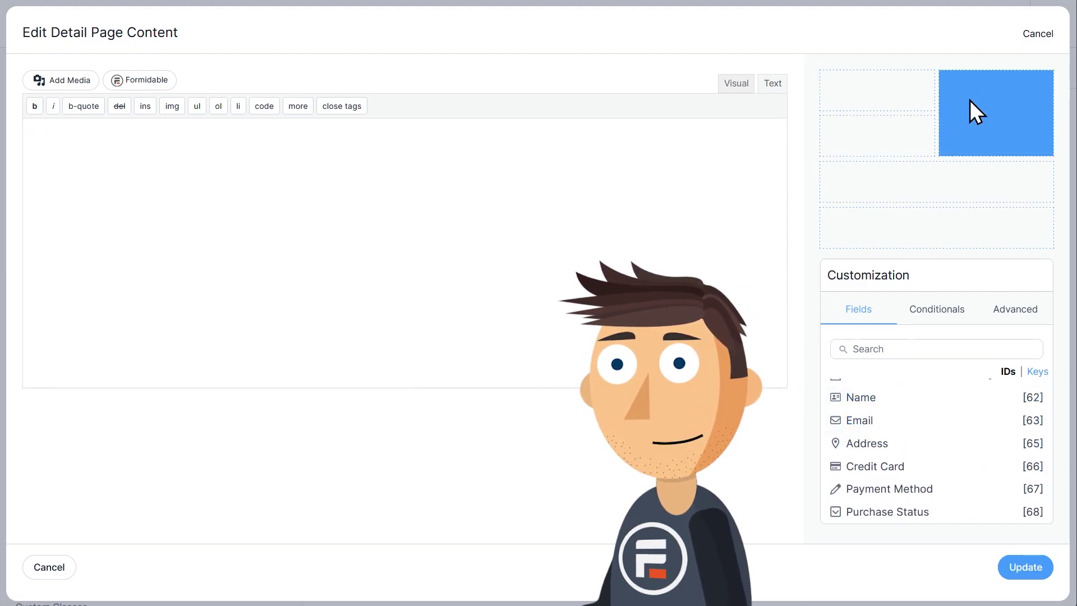
{"action": "left_click", "coordinate": [879, 444]}
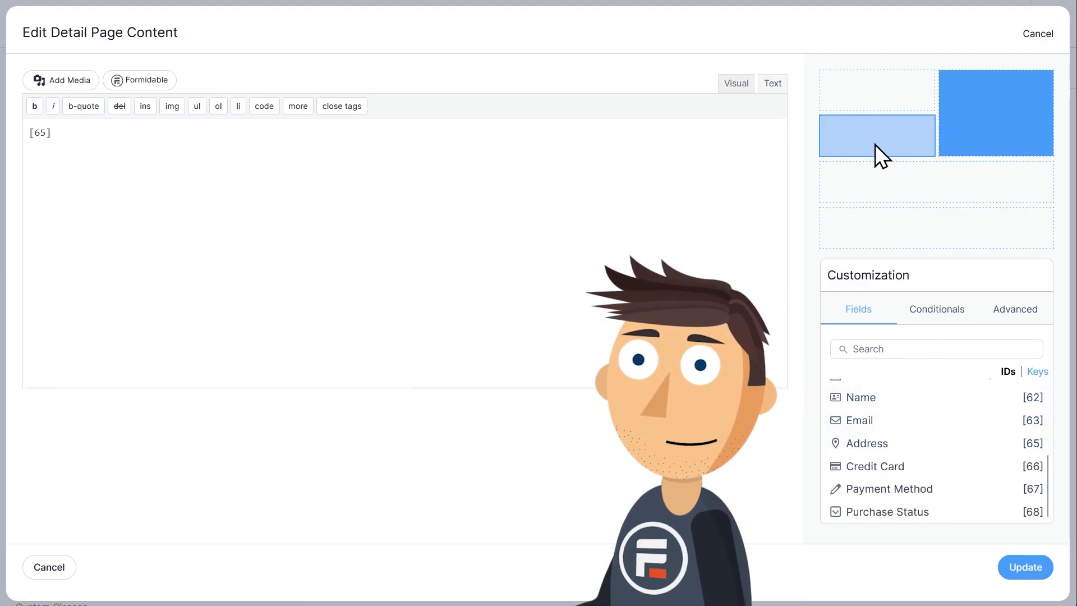
{"action": "left_click", "coordinate": [876, 147]}
{"action": "left_click", "coordinate": [859, 424]}
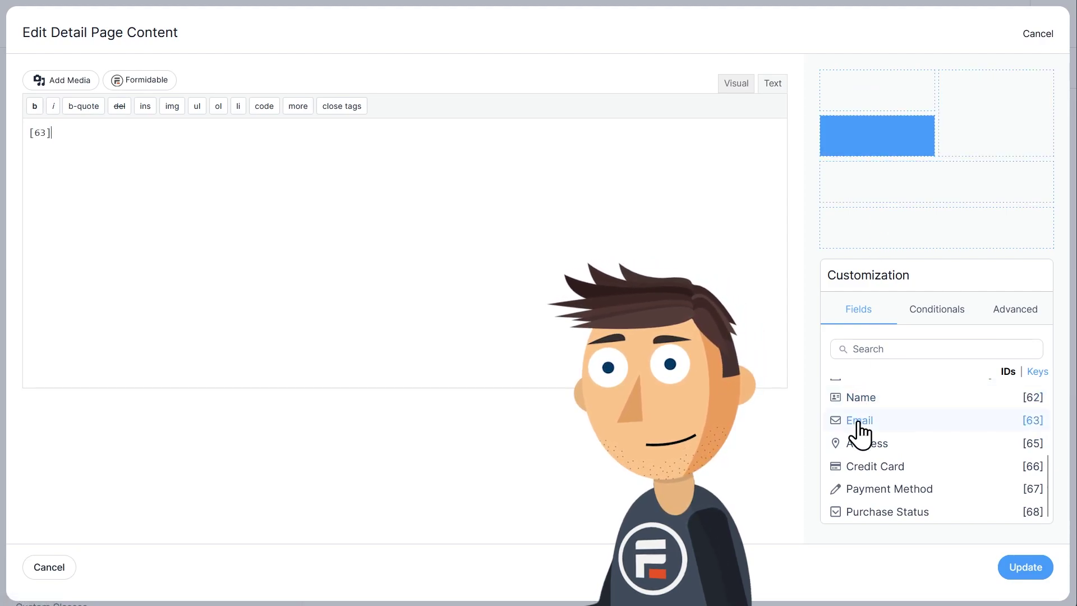
- Insert the Product Name field into the third row, fill the fourth row, and update the content
{"action": "left_click", "coordinate": [879, 185]}
{"action": "scroll", "coordinate": [910, 438], "scroll_direction": "up", "scroll_amount": 5}
{"action": "left_click", "coordinate": [911, 419]}
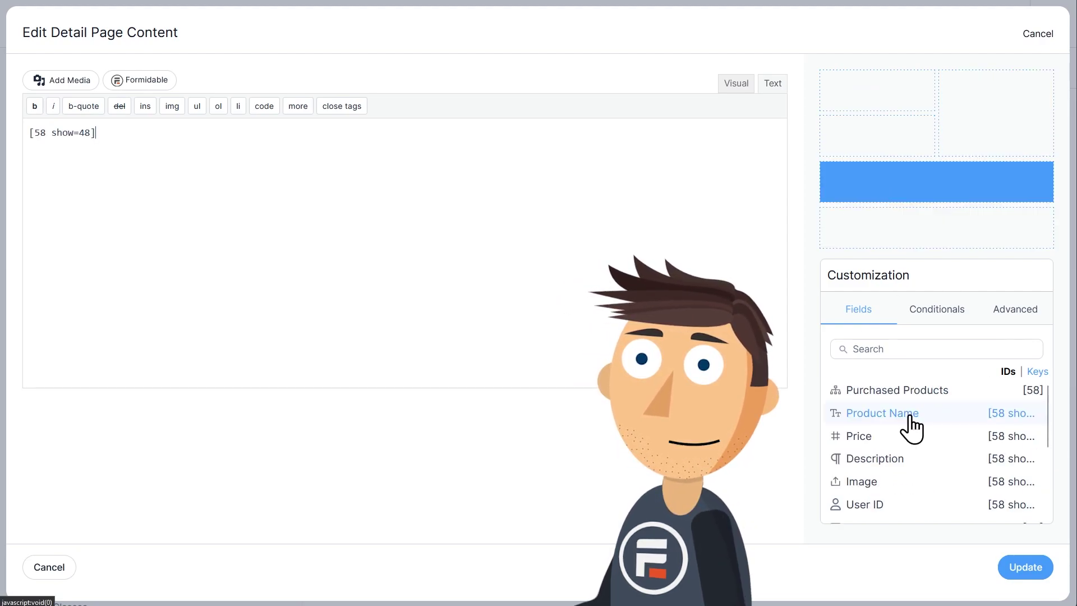
{"action": "left_click", "coordinate": [930, 235]}
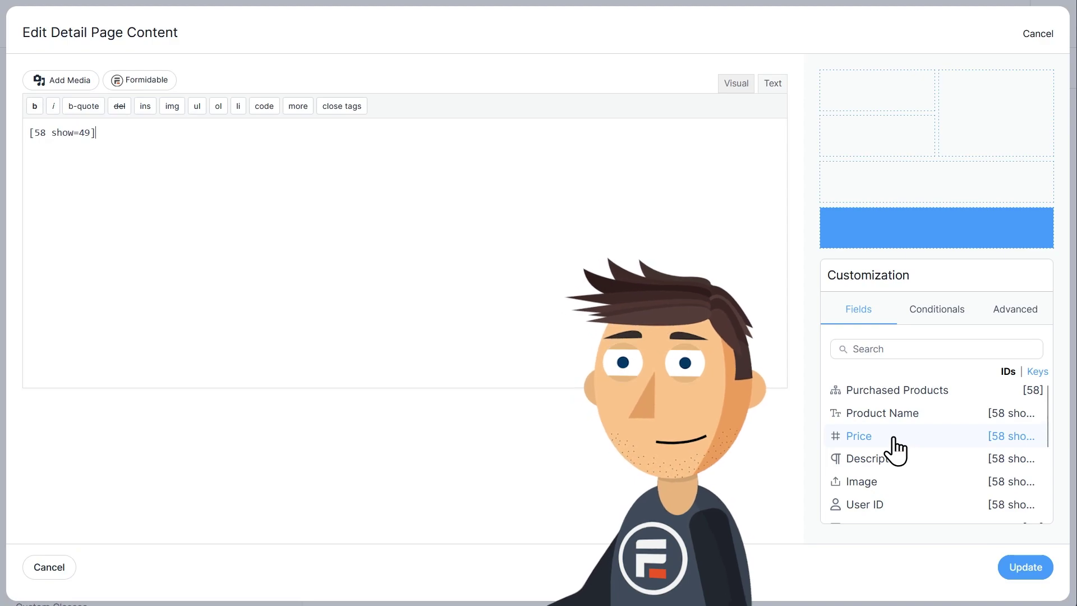
{"action": "left_click", "coordinate": [1029, 568]}
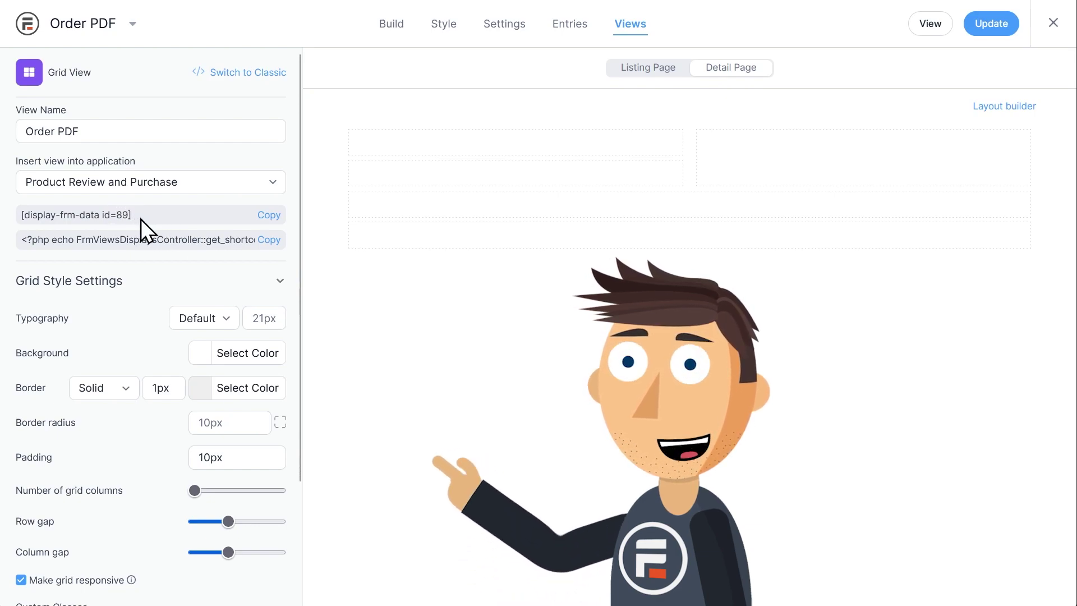
- Close the view editor and go to the Product Purchase form's Settings > Actions & Notifications
{"action": "left_click", "coordinate": [1052, 27]}
{"action": "left_click", "coordinate": [50, 283]}
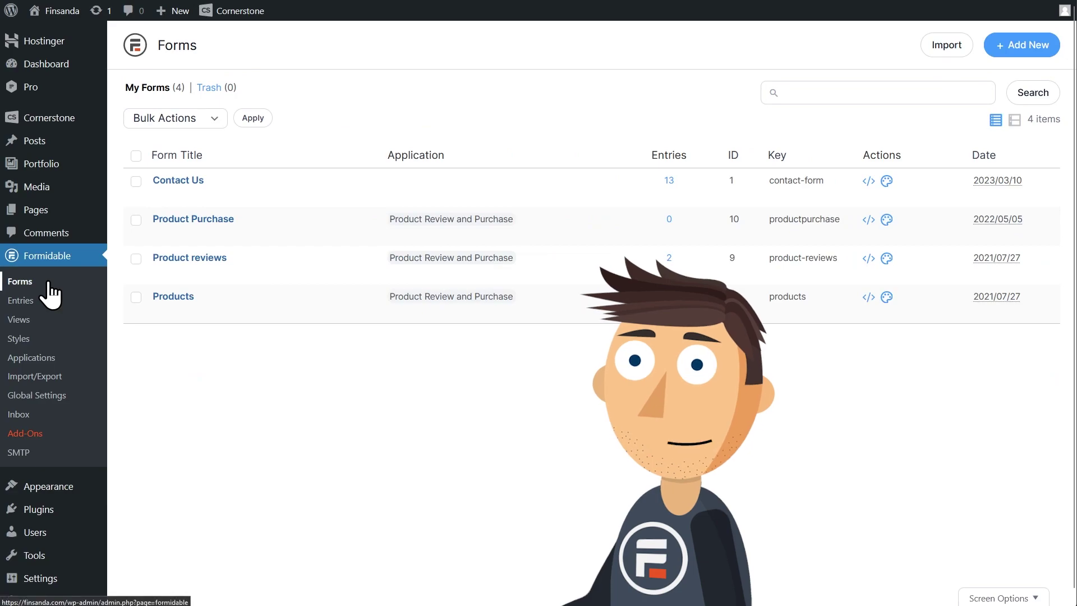
{"action": "left_click", "coordinate": [211, 222]}
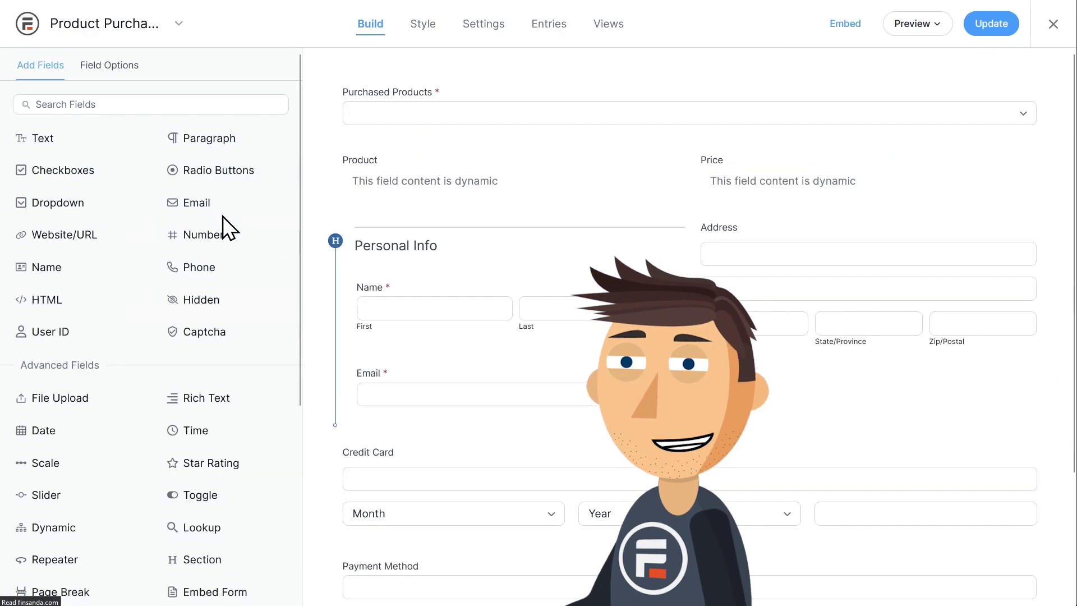
{"action": "left_click", "coordinate": [483, 26]}
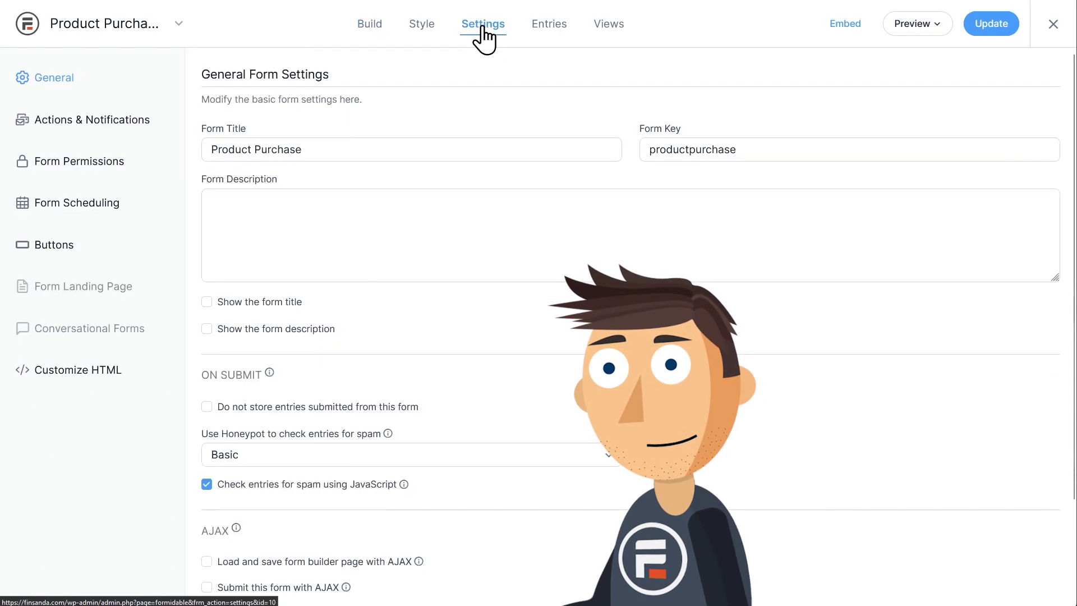
{"action": "left_click", "coordinate": [112, 132]}
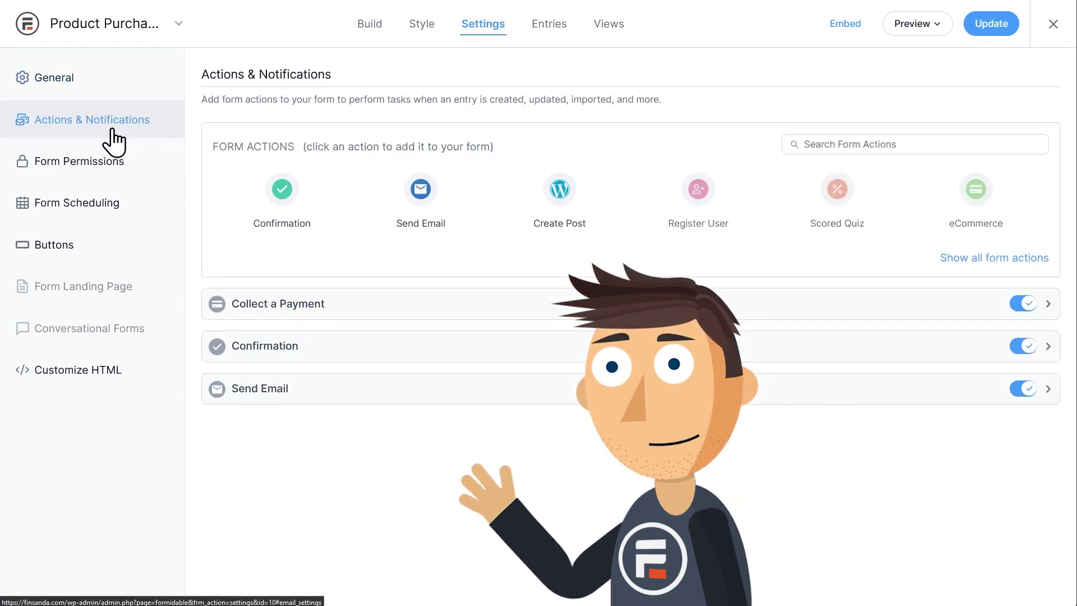
- Add a Send Email action to [63] with subject "[62]'s Order Confirmation"
{"action": "left_click", "coordinate": [423, 196]}
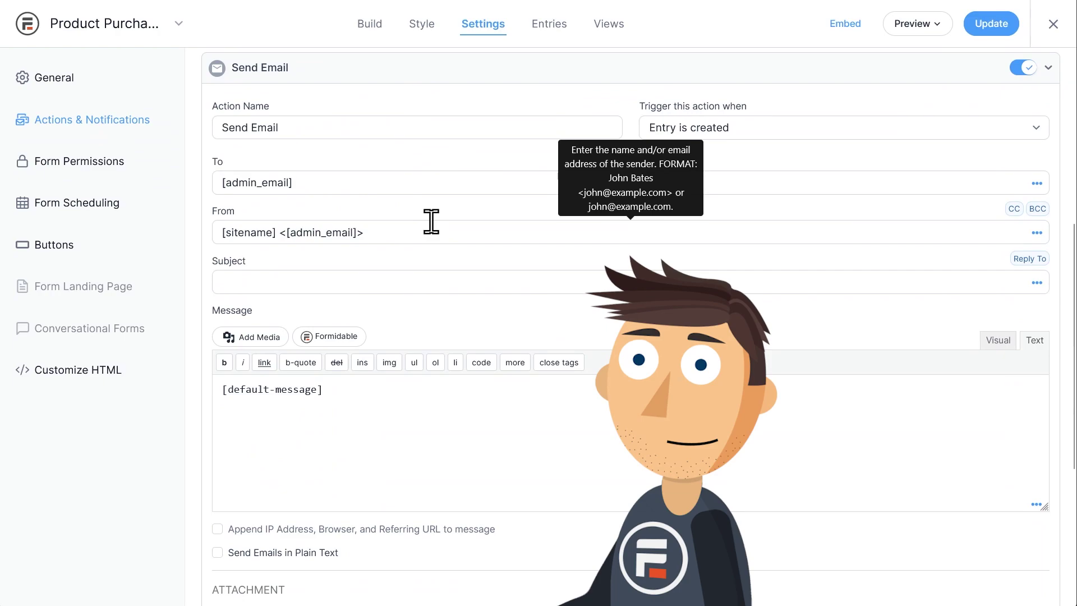
{"action": "triple_click", "coordinate": [374, 174]}
{"action": "key", "text": "BackSpace"}
{"action": "type", "text": "[63"}
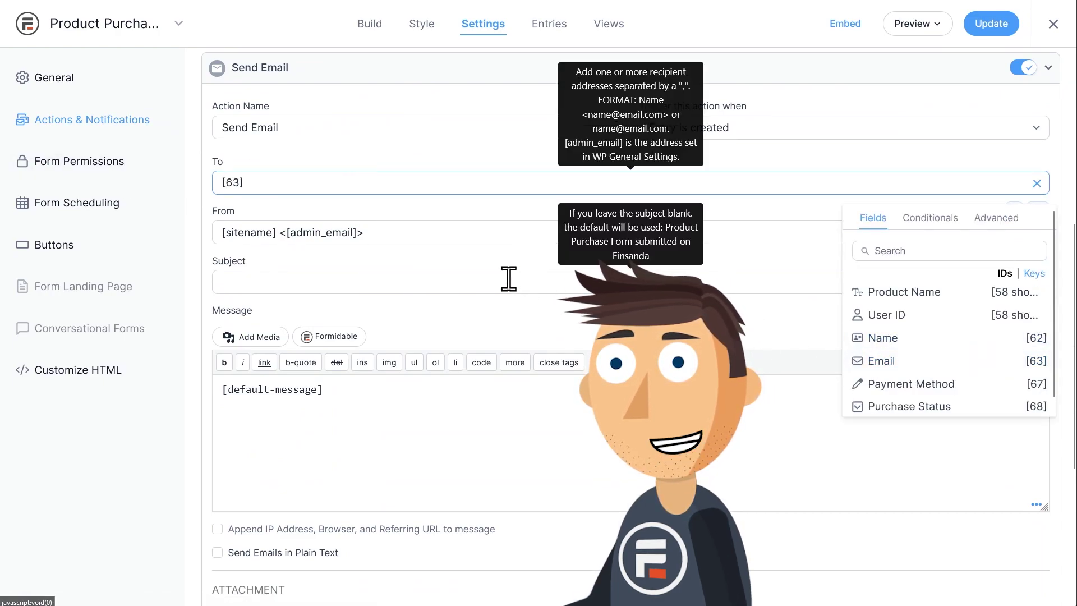
{"action": "left_click", "coordinate": [409, 276]}
{"action": "scroll", "coordinate": [888, 422], "scroll_direction": "down", "scroll_amount": 2}
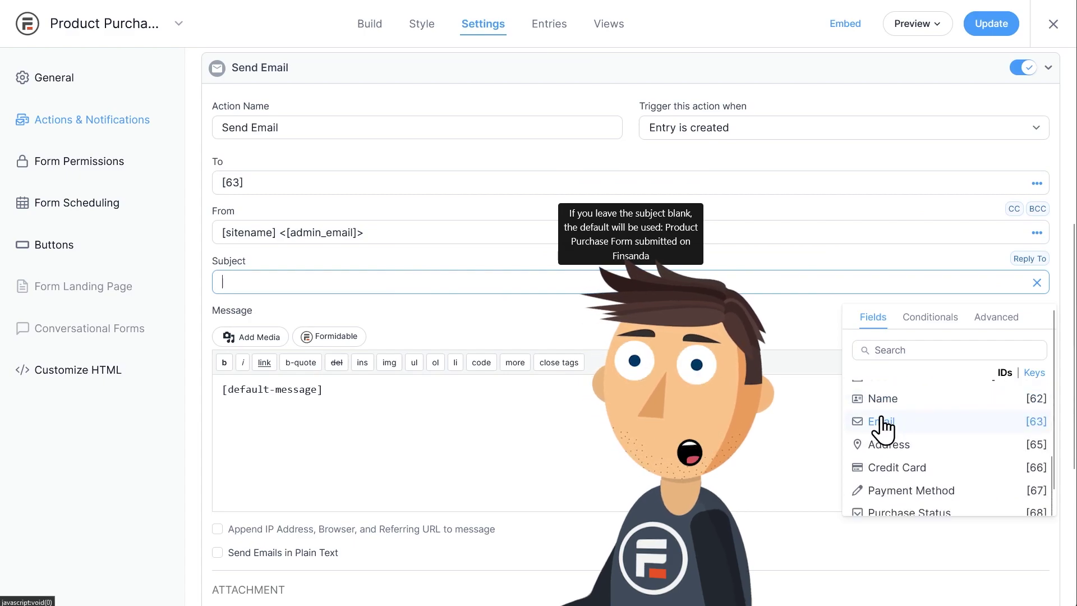
{"action": "left_click", "coordinate": [883, 398]}
{"action": "type", "text": "'s"}
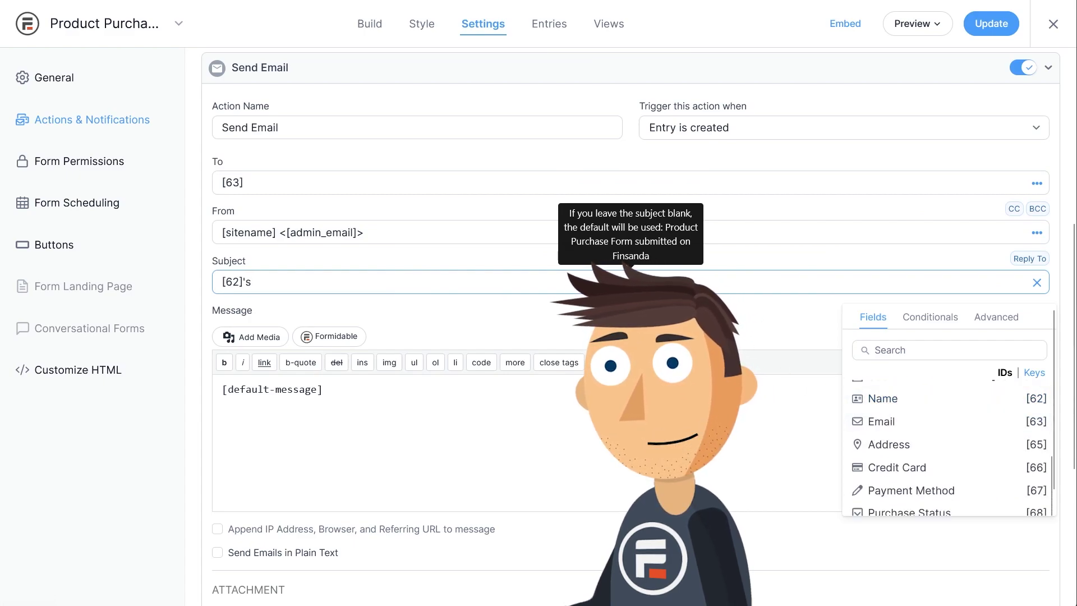
{"action": "type", "text": " Order Confirmation"}
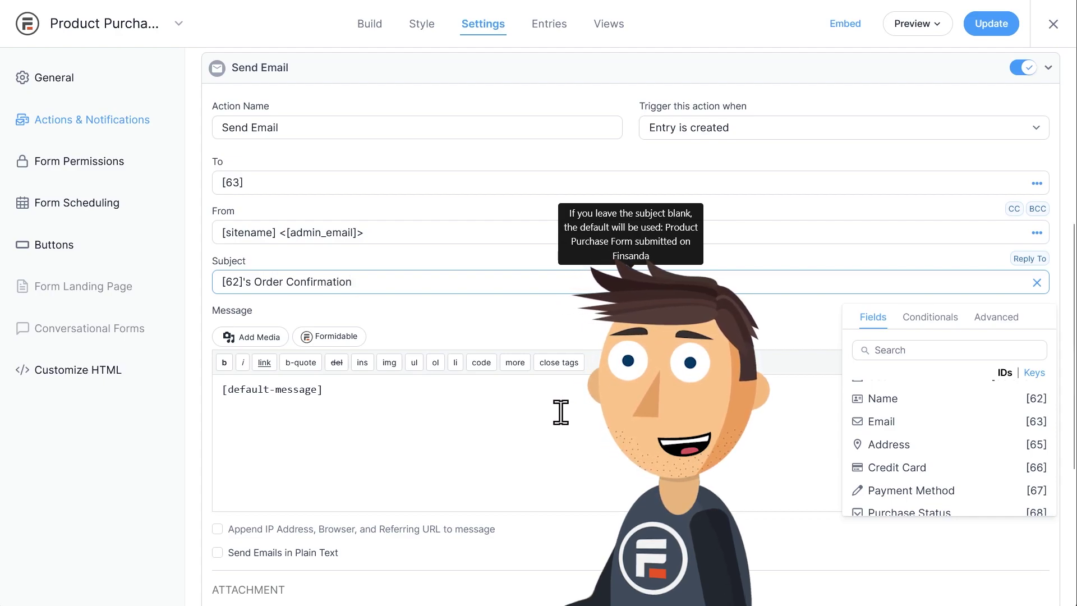
- Replace the default message with [frm-pdf view=89 entry="[id]" public=1]
{"action": "left_click", "coordinate": [572, 427]}
{"action": "left_click_drag", "start_coordinate": [485, 411], "coordinate": [146, 393]}
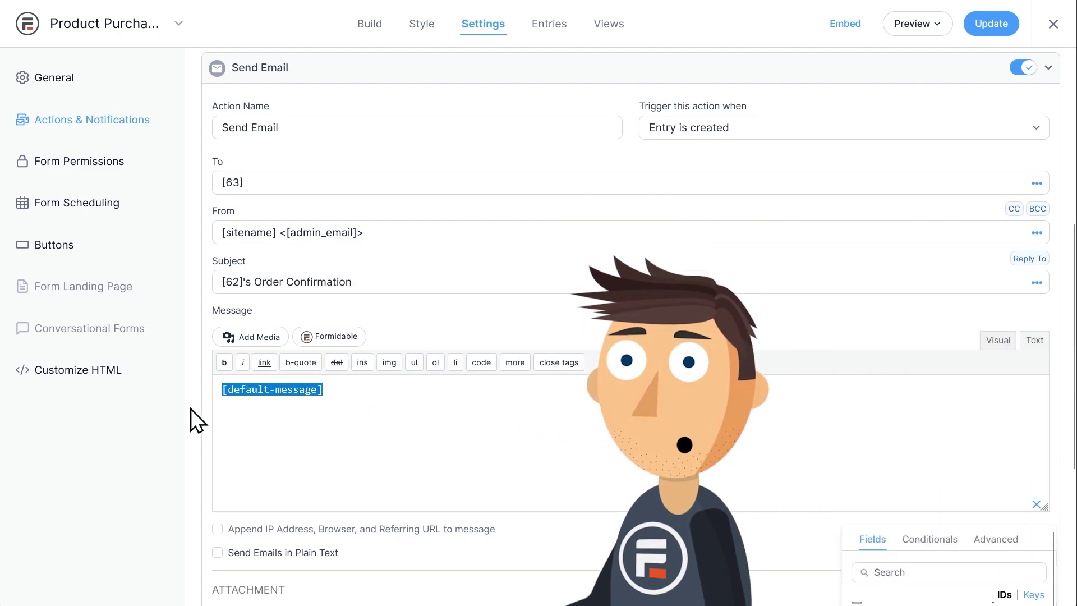
{"action": "key", "text": "BackSpace"}
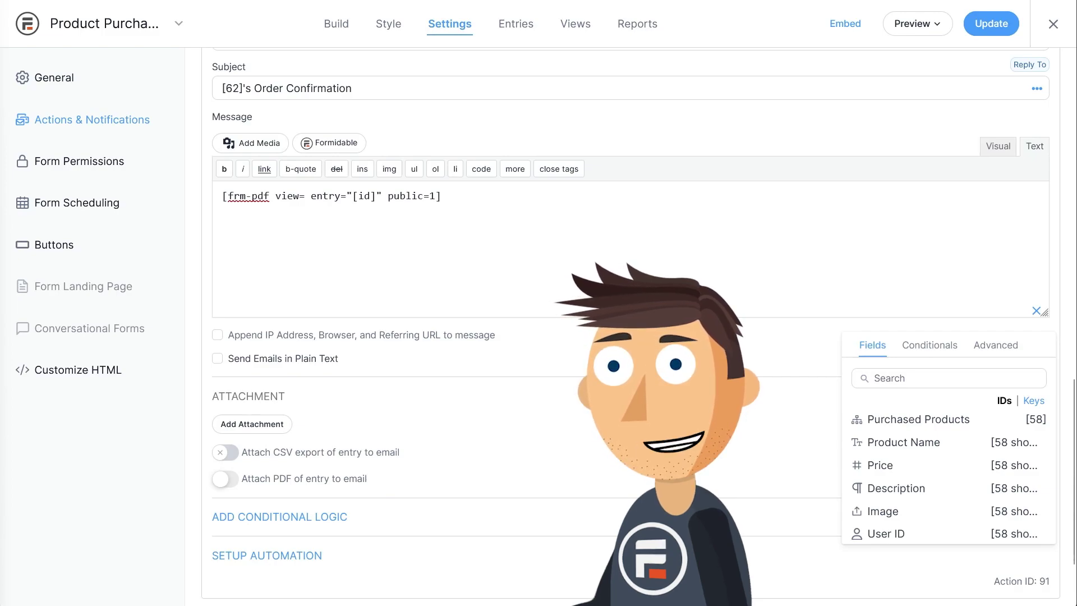
{"action": "left_click", "coordinate": [304, 196]}
{"action": "type", "text": "89"}
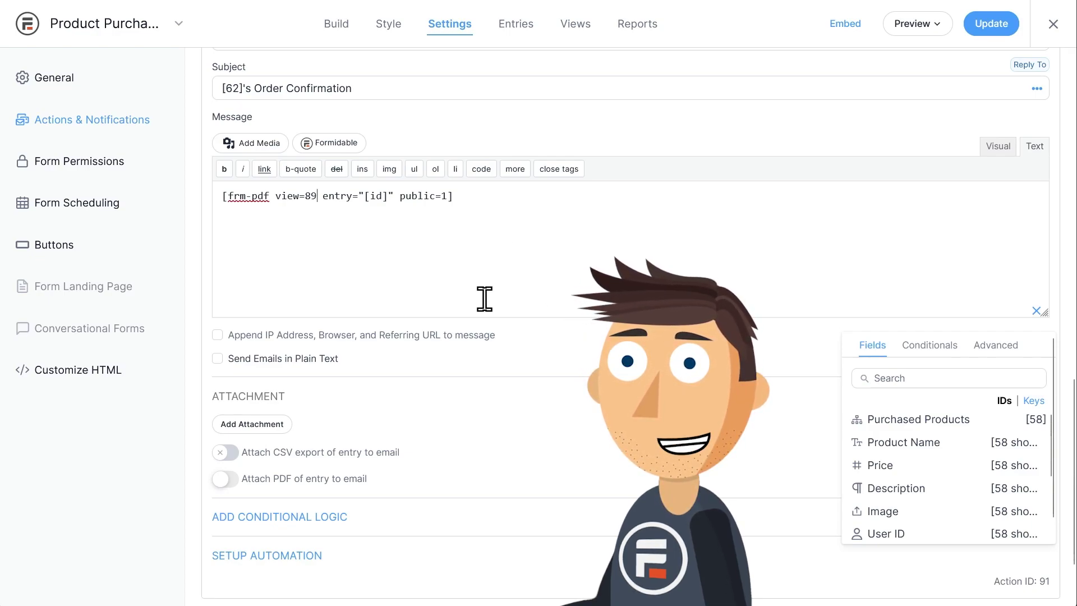
{"action": "scroll", "coordinate": [483, 301], "scroll_direction": "up", "scroll_amount": 1}
- Reuse the shortcode as the Confirmation message, update settings, and preview the form on a blank page
{"action": "key", "text": "ctrl+a"}
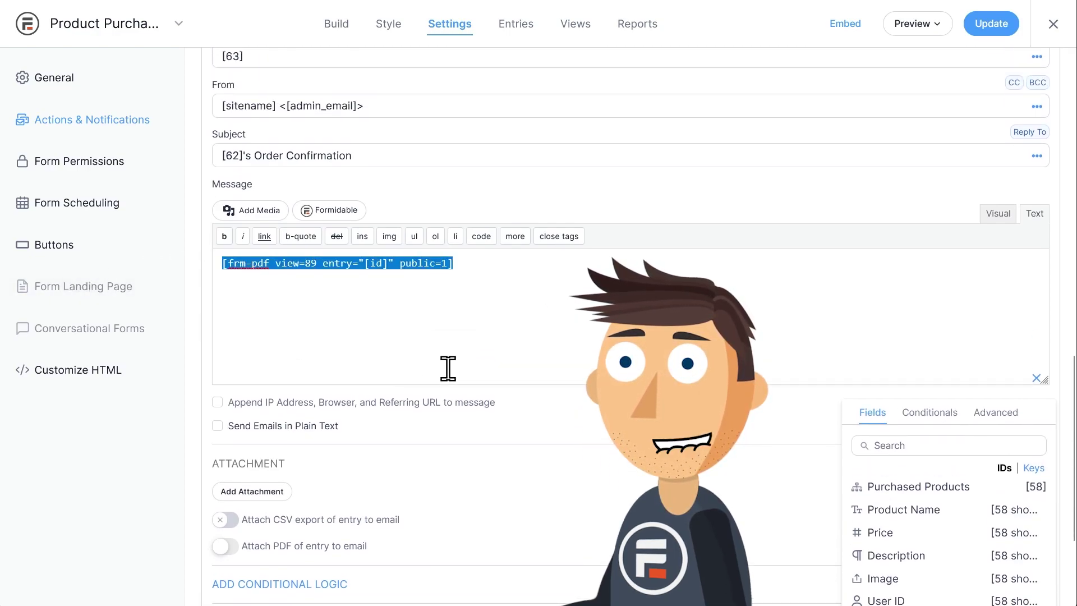
{"action": "scroll", "coordinate": [467, 413], "scroll_direction": "up", "scroll_amount": 10}
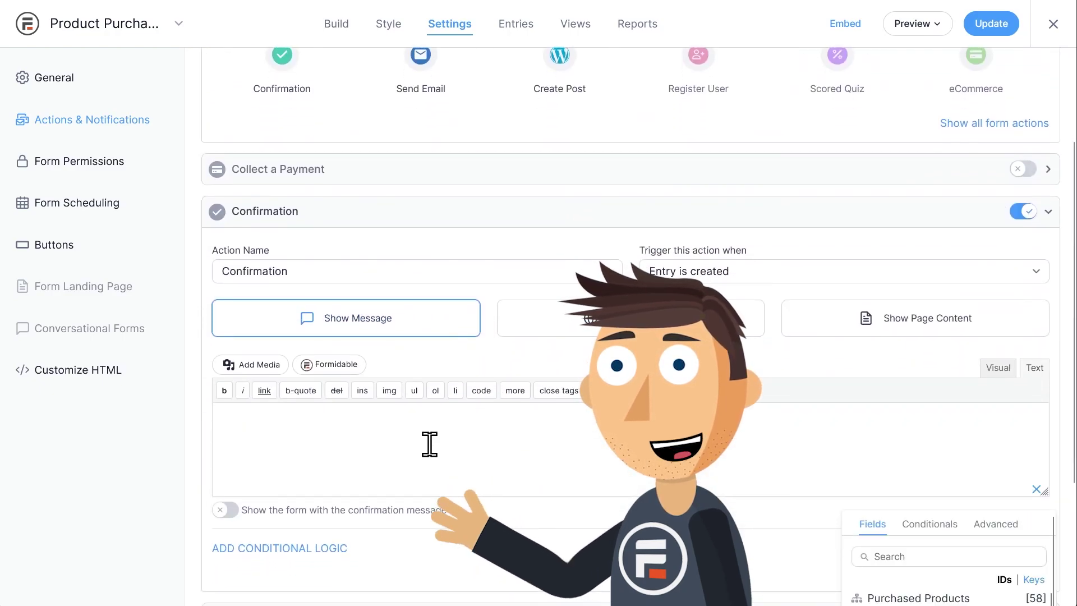
{"action": "type", "text": "[frm-pdf view=89 entry=\"[id]\" public=1]"}
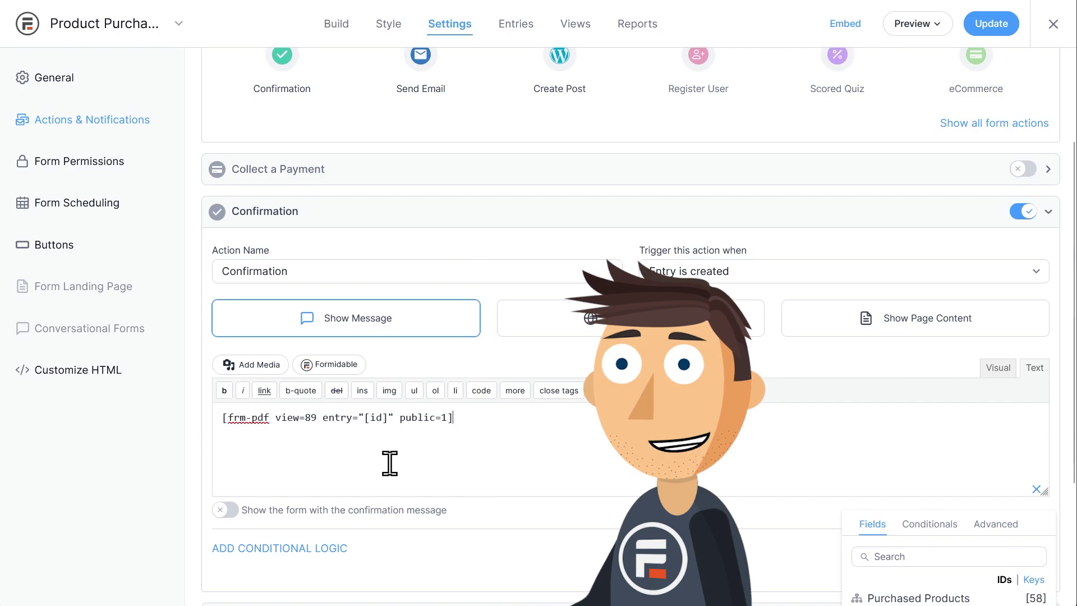
{"action": "left_click", "coordinate": [991, 29]}
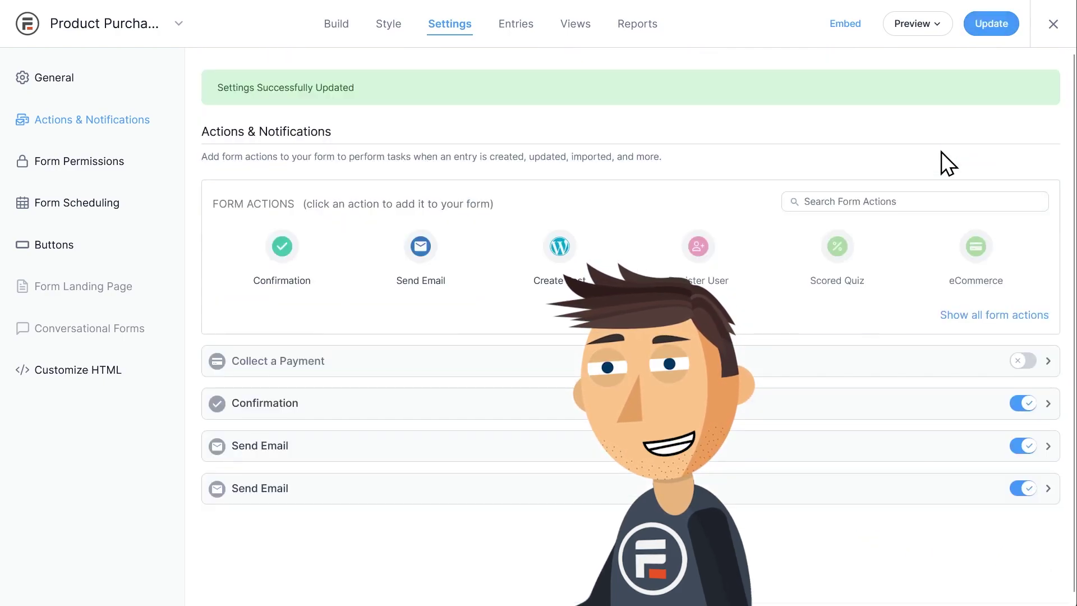
{"action": "left_click", "coordinate": [916, 24]}
{"action": "left_click", "coordinate": [883, 54]}
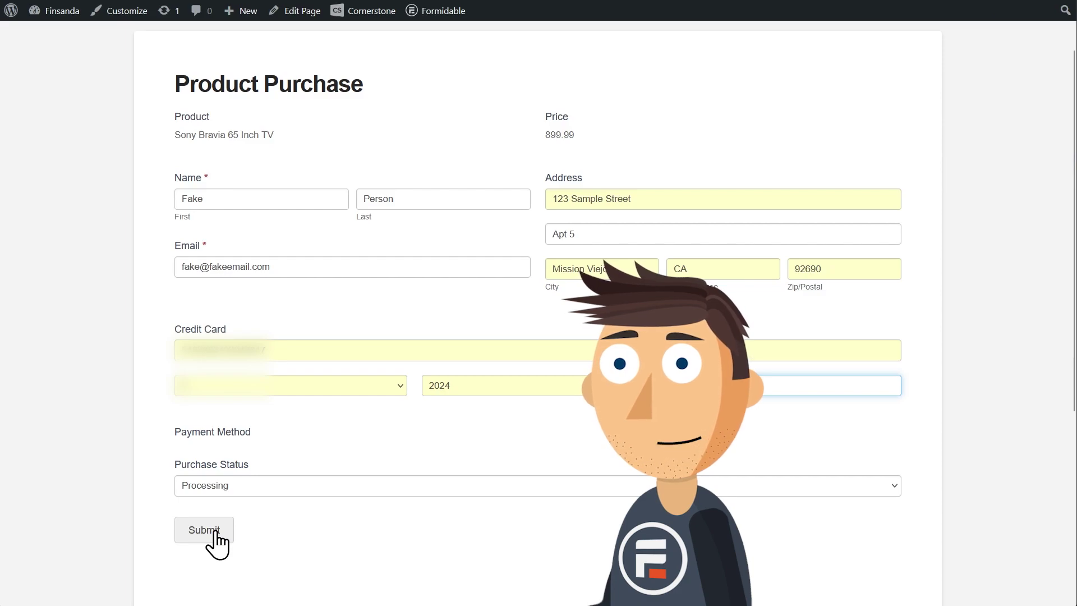
- Submit the test purchase and open the generated order PDF from the download link
{"action": "left_click", "coordinate": [213, 532]}
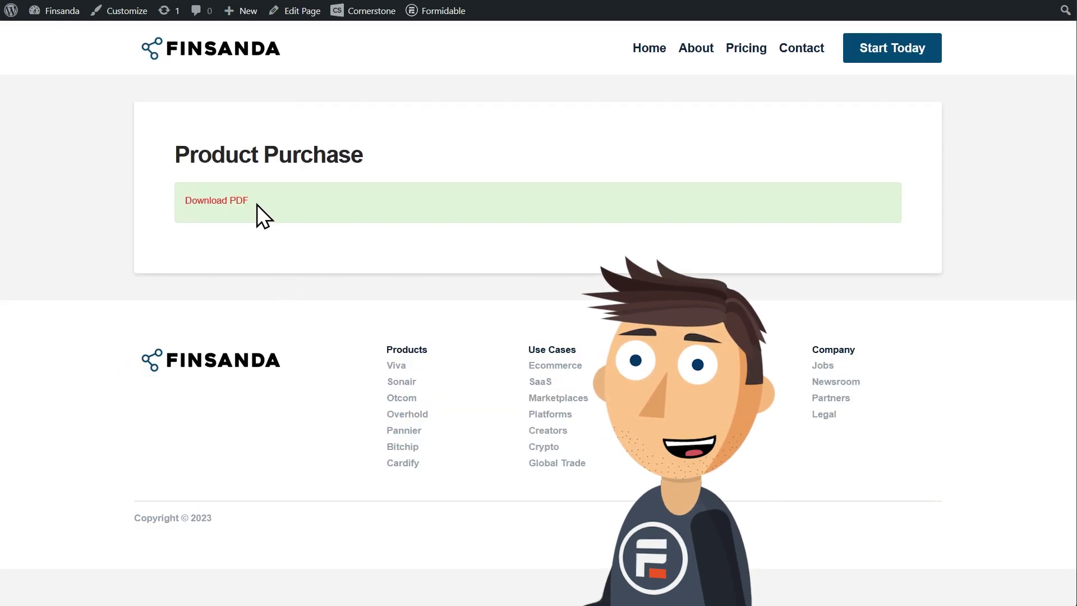
{"action": "left_click", "coordinate": [232, 210]}
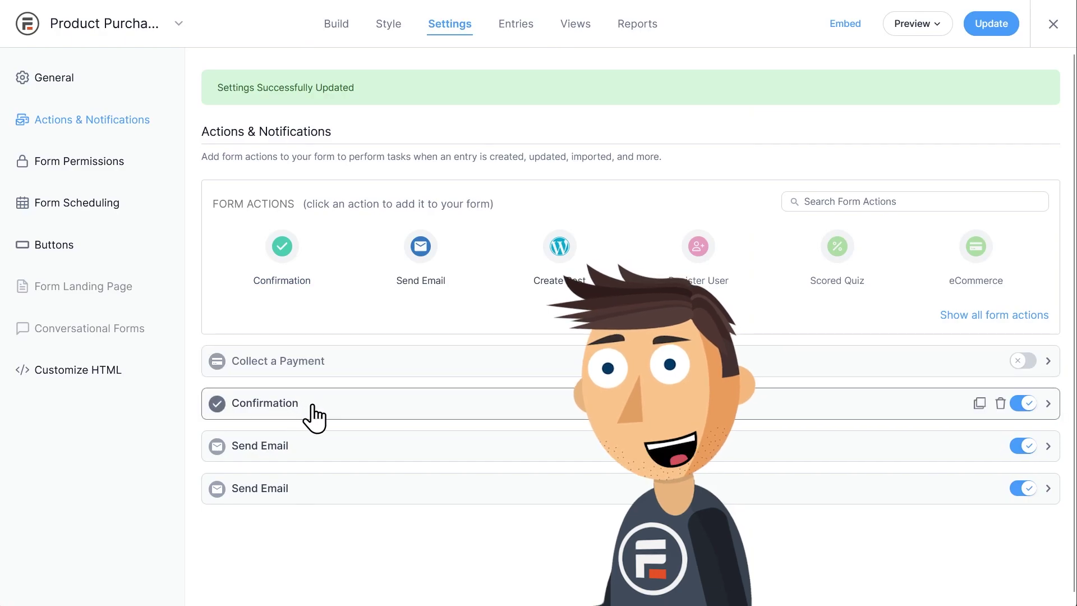
- Add mode=download and filename "Order Confirmation - {62}" with the Name field to the shortcode and update
{"action": "left_click", "coordinate": [314, 414]}
{"action": "scroll", "coordinate": [401, 404], "scroll_direction": "down", "scroll_amount": 3}
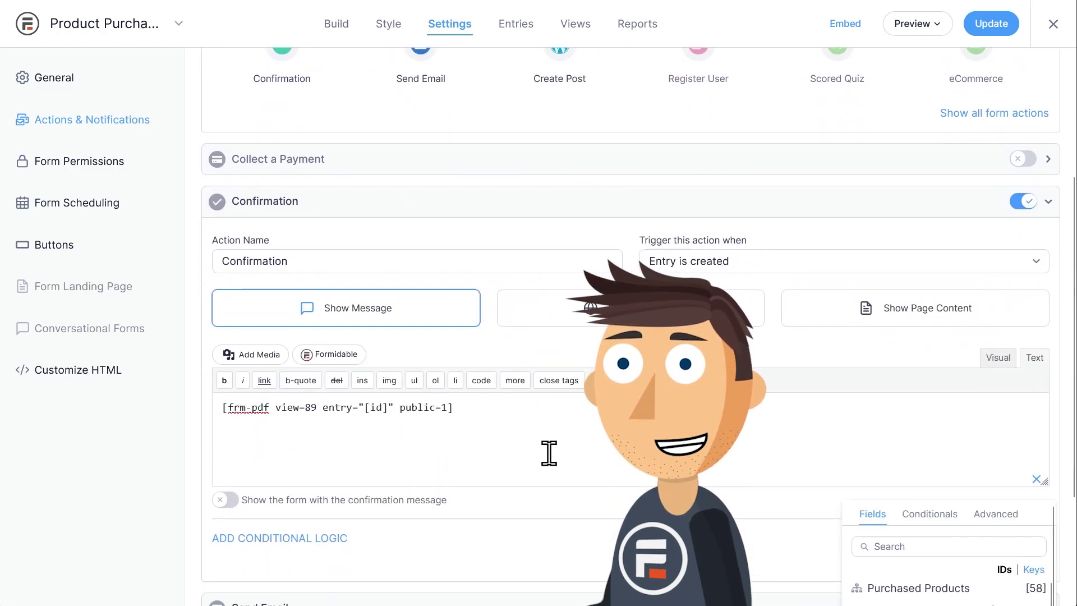
{"action": "type", "text": "mode"}
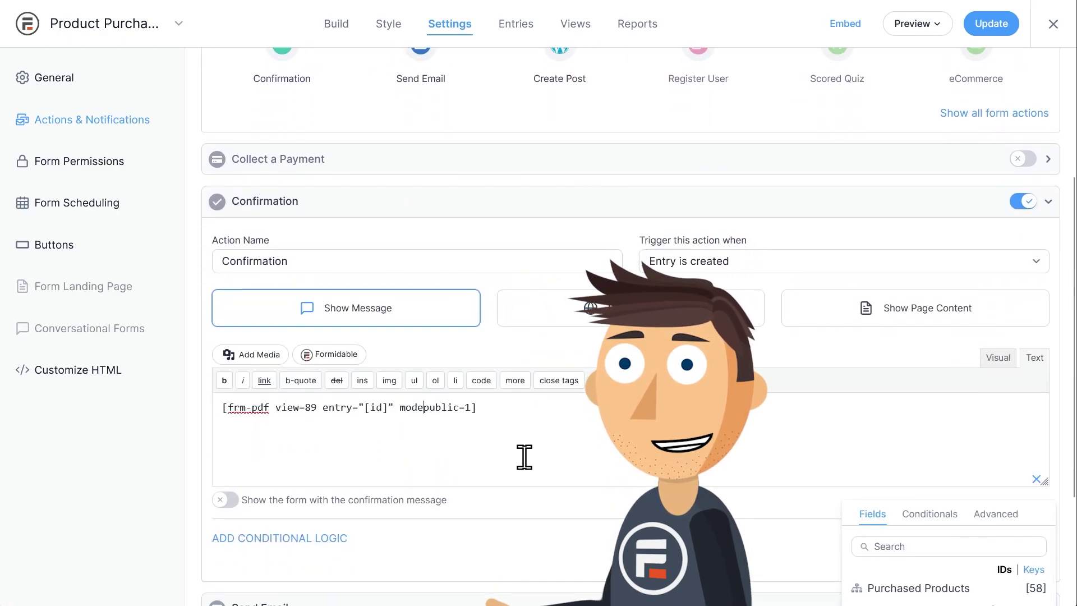
{"action": "type", "text": "=download "}
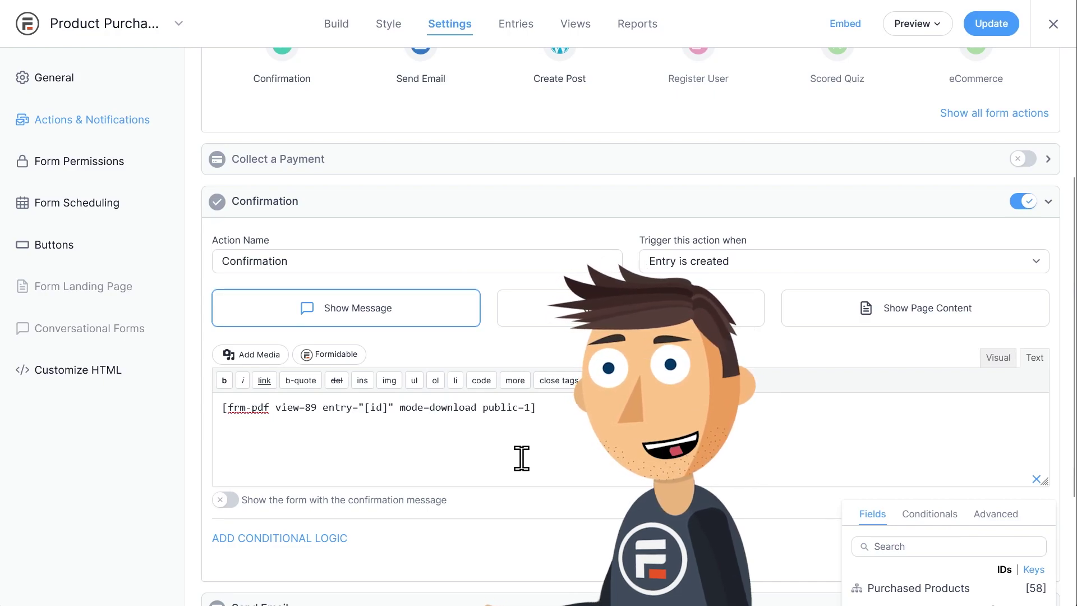
{"action": "type", "text": "filename"}
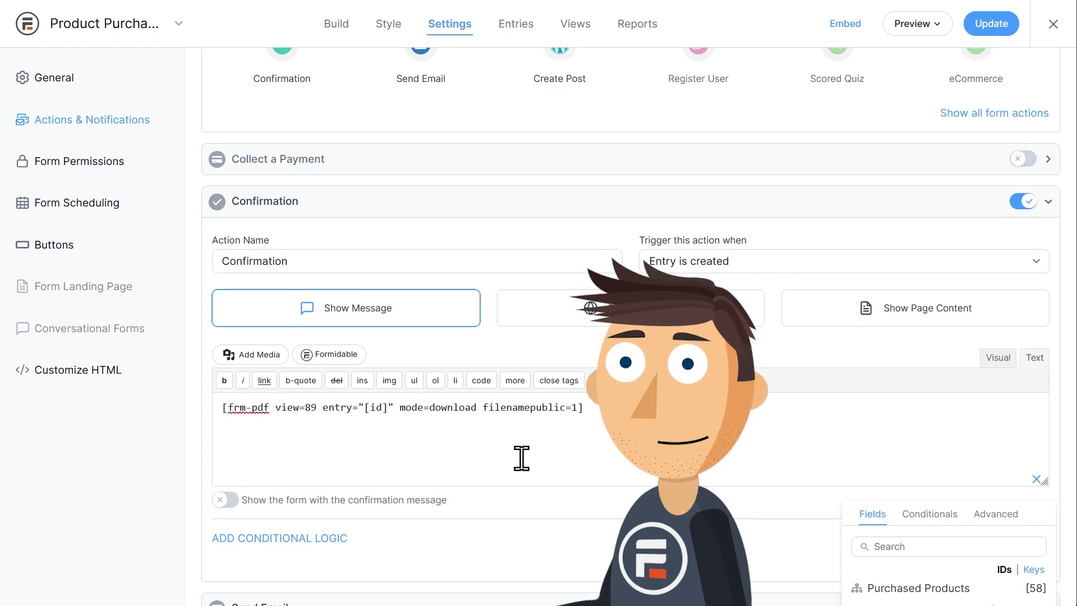
{"action": "type", "text": "=\"{"}
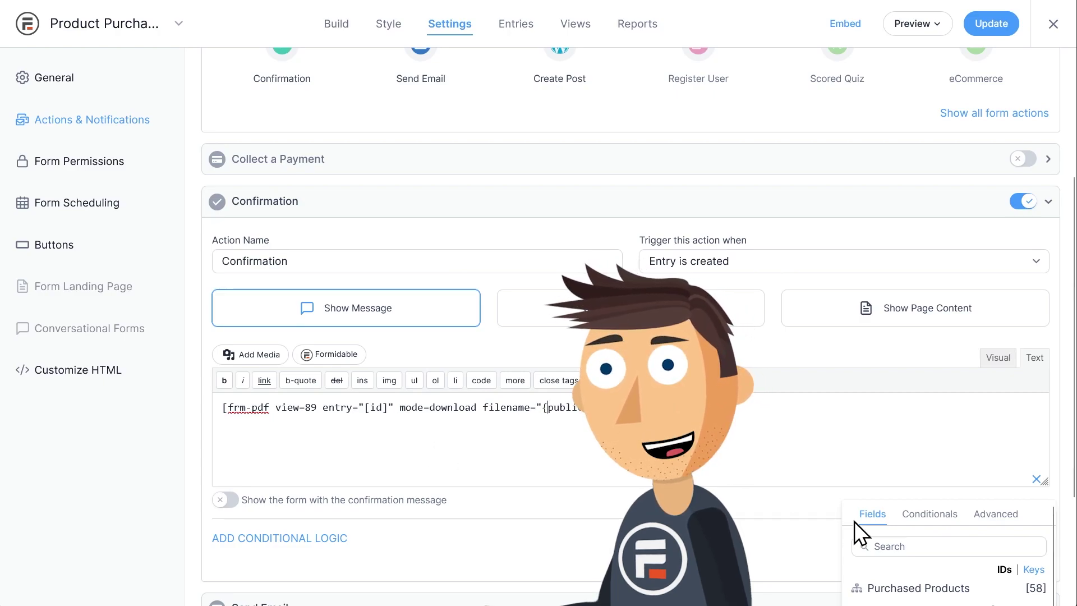
{"action": "scroll", "coordinate": [853, 534], "scroll_direction": "down", "scroll_amount": 2}
{"action": "scroll", "coordinate": [885, 497], "scroll_direction": "down", "scroll_amount": 3}
{"action": "left_click", "coordinate": [882, 406]}
{"action": "key", "text": "Left"}
{"action": "key", "text": "Left"}
{"action": "key", "text": "Left"}
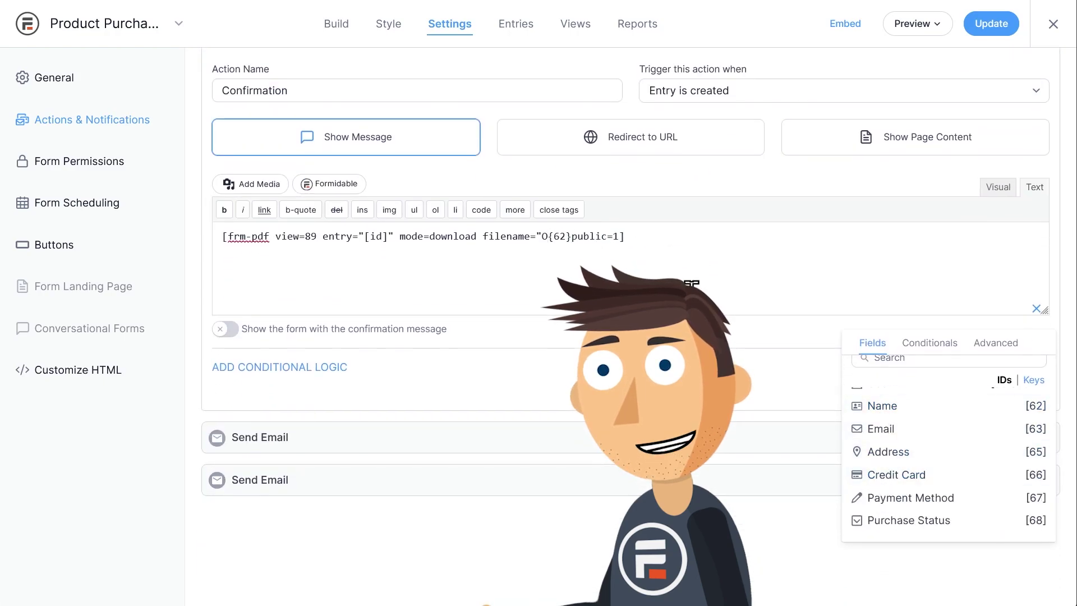
{"action": "type", "text": "Order Confirmati"}
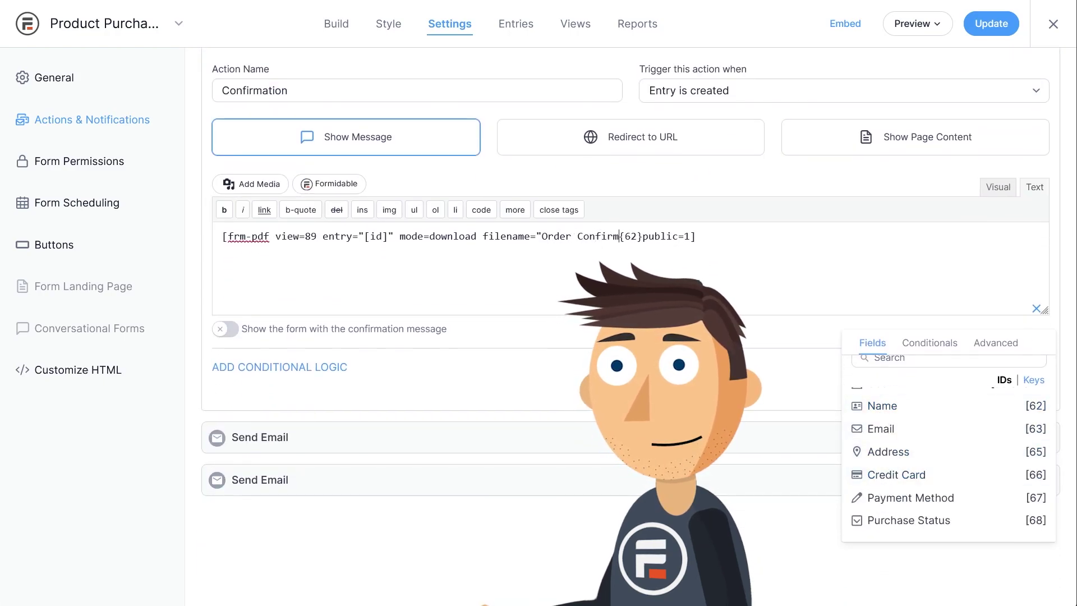
{"action": "type", "text": "on -"}
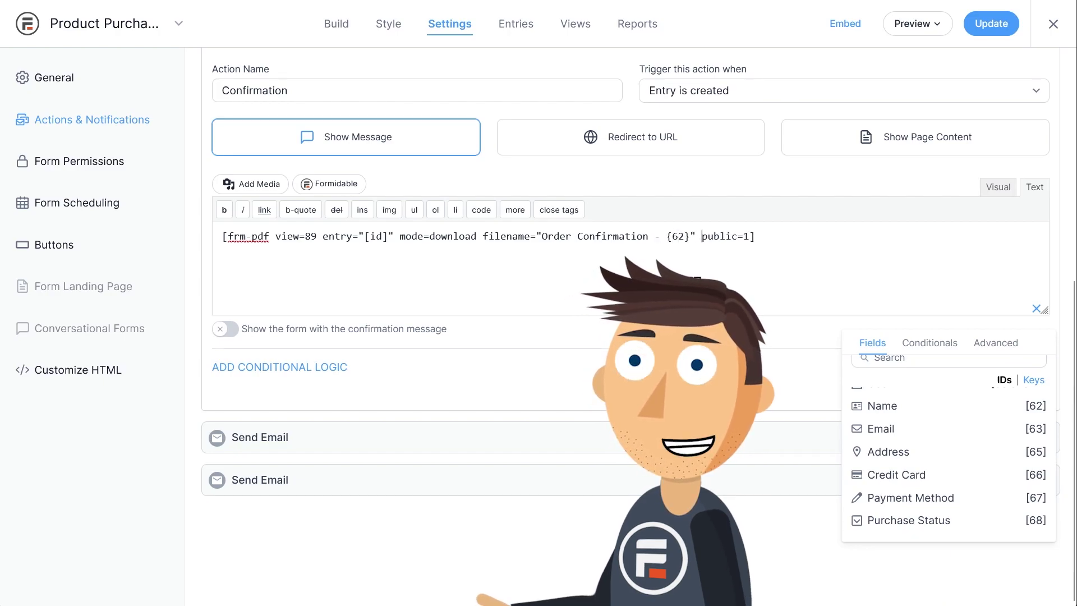
{"action": "left_click", "coordinate": [980, 22]}
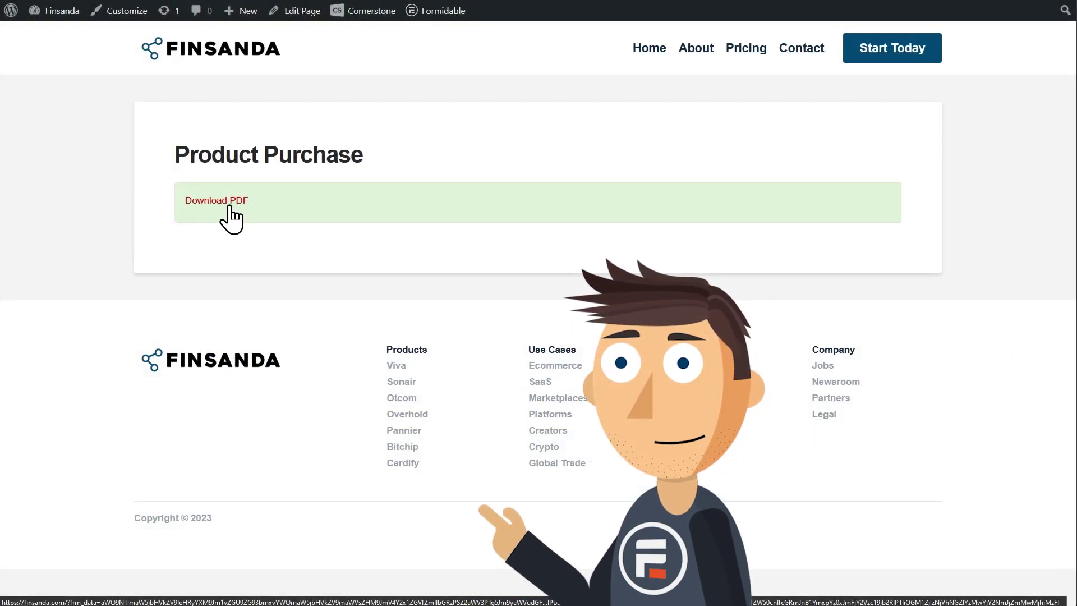
- Download the order PDF from the confirmation page, saved as order-confirmation-fake-guy-2.pdf
{"action": "left_click", "coordinate": [217, 200]}
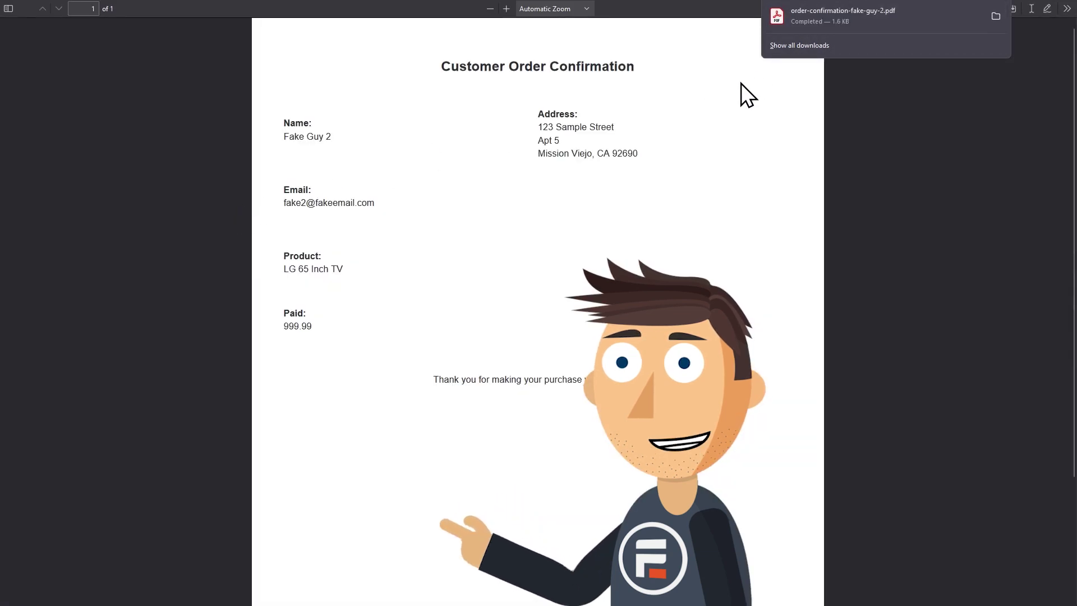